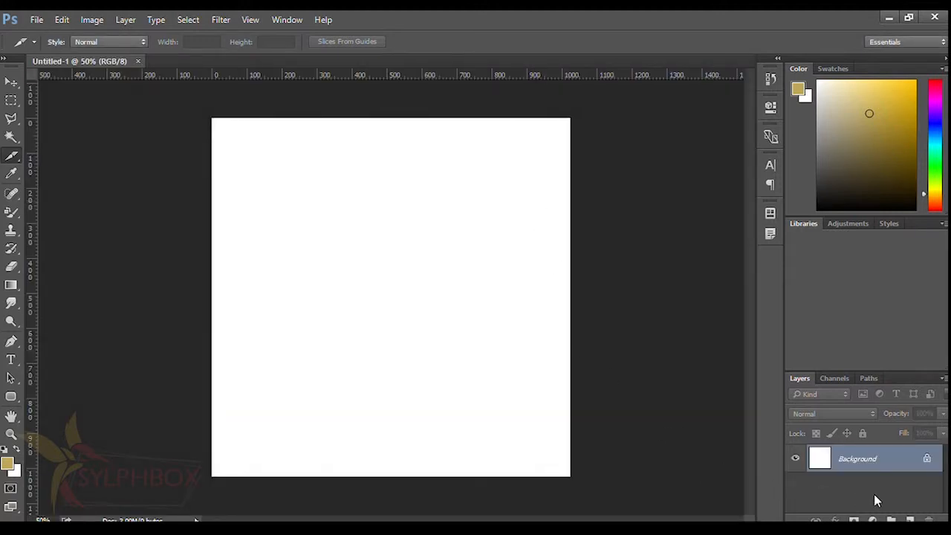
Step: Reset the colours to default, fill the background with black, and add a new empty layer above it
click(4, 450)
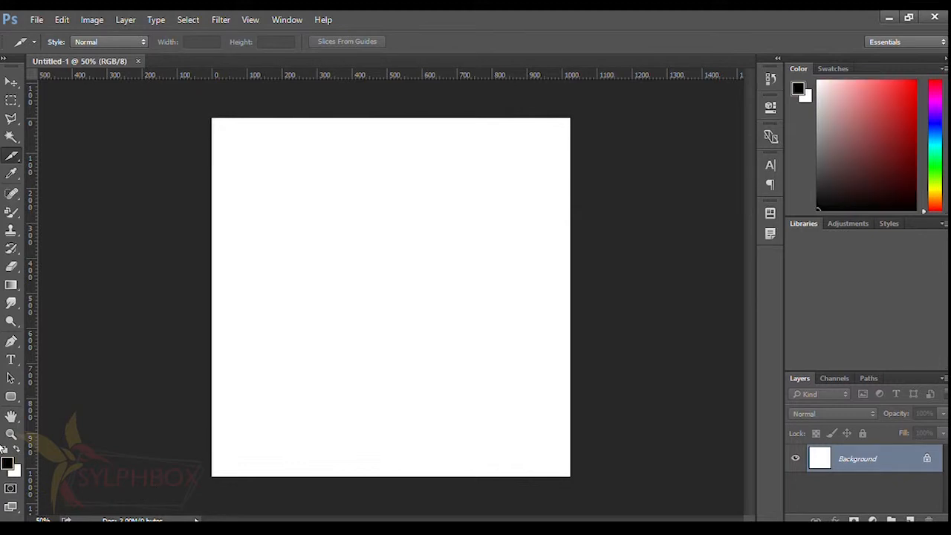
key(alt+BackSpace)
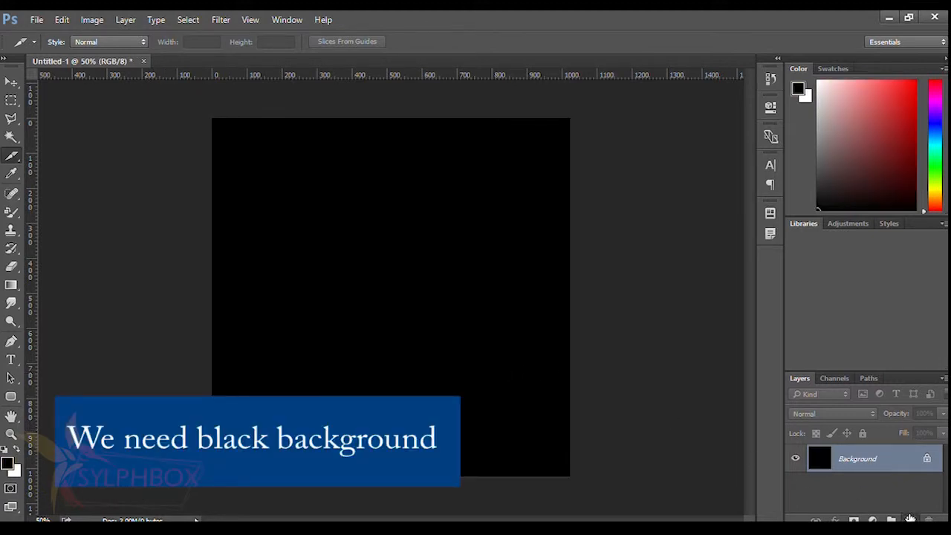
click(910, 520)
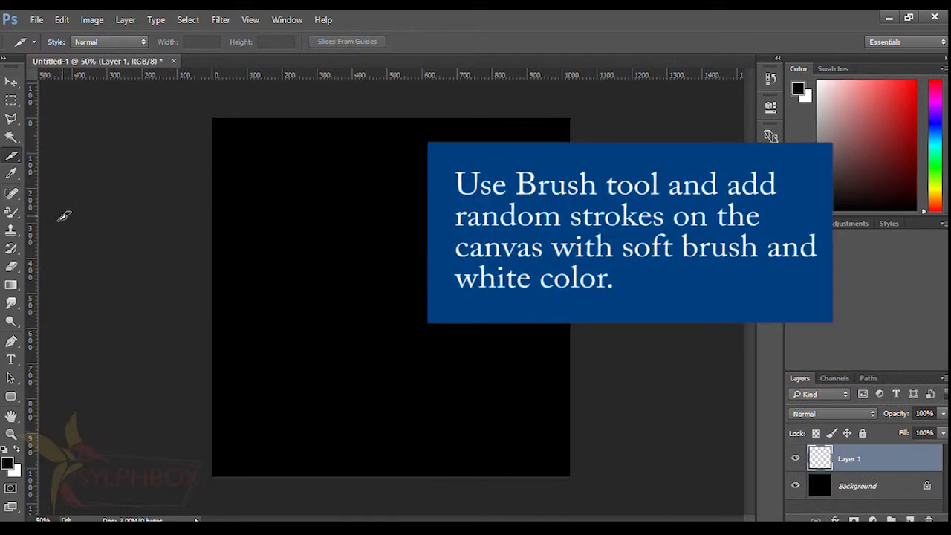
Step: Switch to the Brush tool with a soft tip and enlarge the brush to 600 px
key(b)
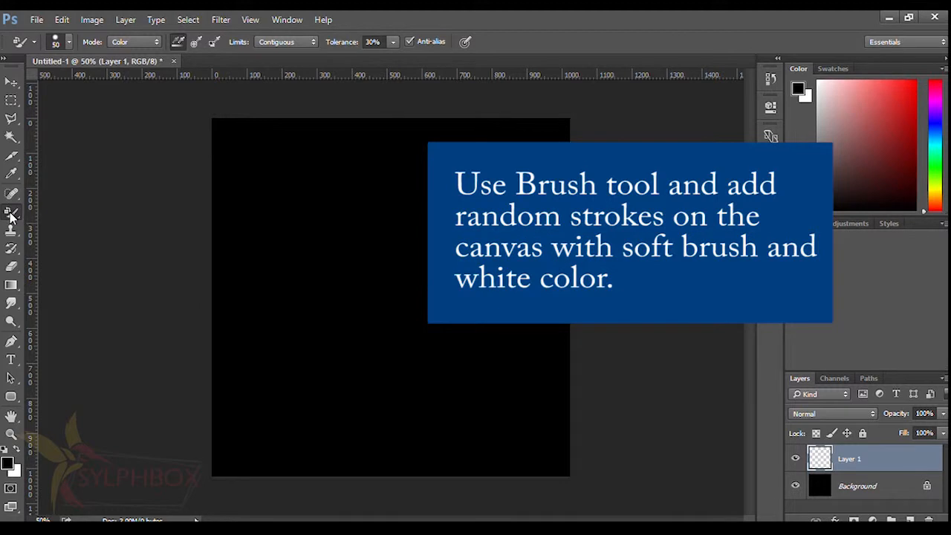
key(shift+b)
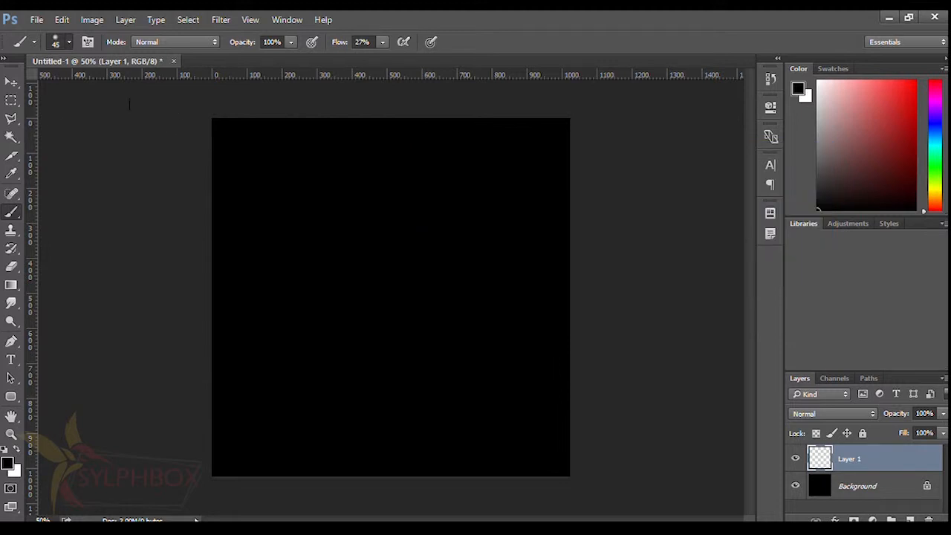
key(bracketright)
key(bracketright)
key(bracketright)
key(bracketright)
key(bracketright)
key(bracketright)
key(bracketright)
key(bracketright)
key(bracketright)
key(bracketright)
key(bracketright)
key(bracketright)
key(bracketright)
key(bracketright)
key(bracketright)
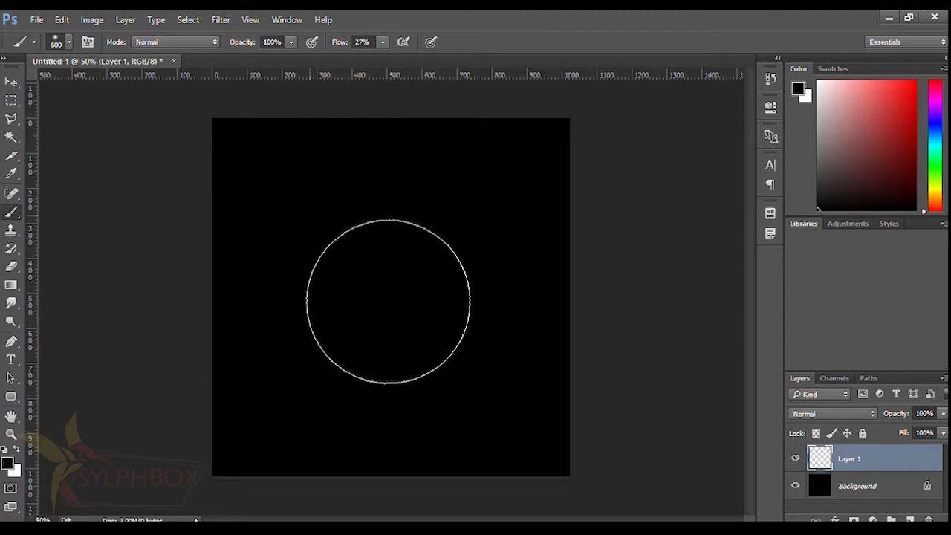
click(382, 300)
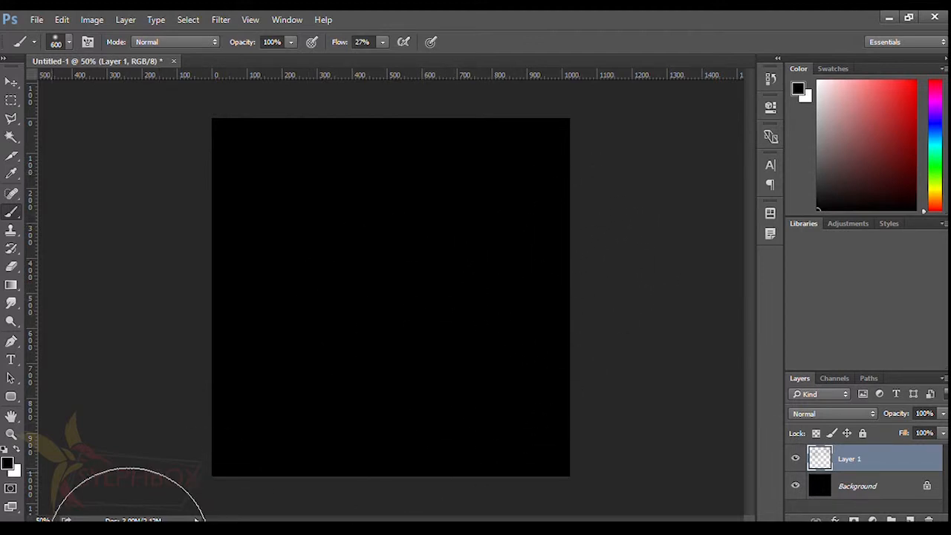
key(ctrl+a)
key(ctrl+d)
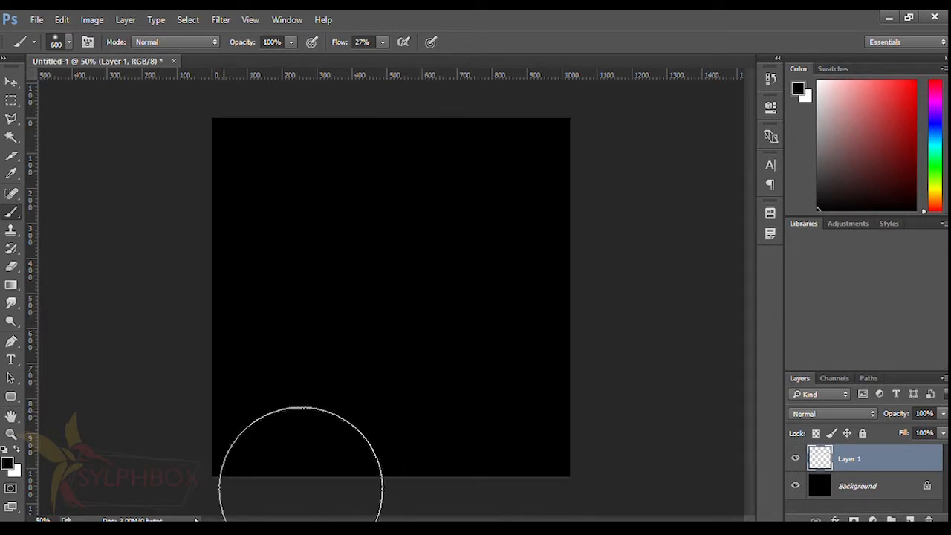
Step: Make white the foreground colour and dab five soft 600 px spots across the canvas on Layer 1
click(15, 449)
click(285, 205)
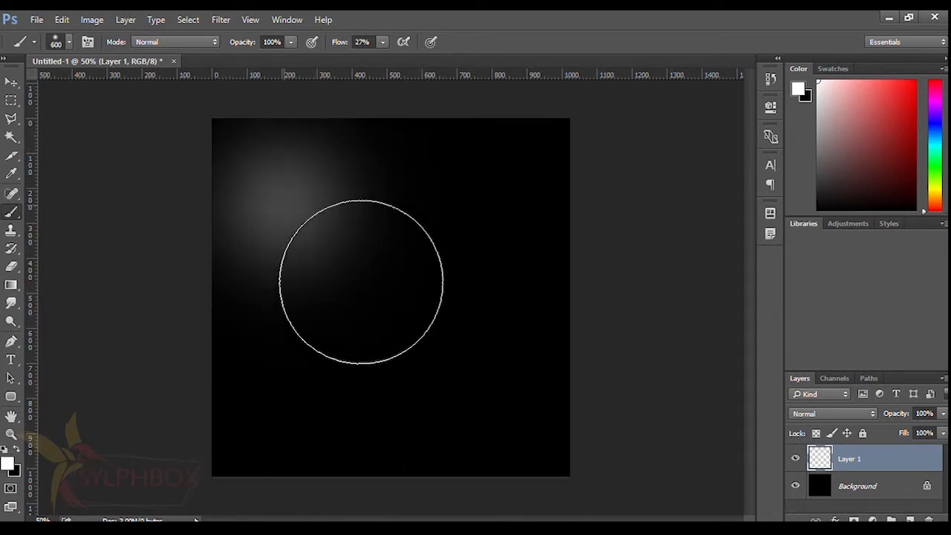
click(467, 193)
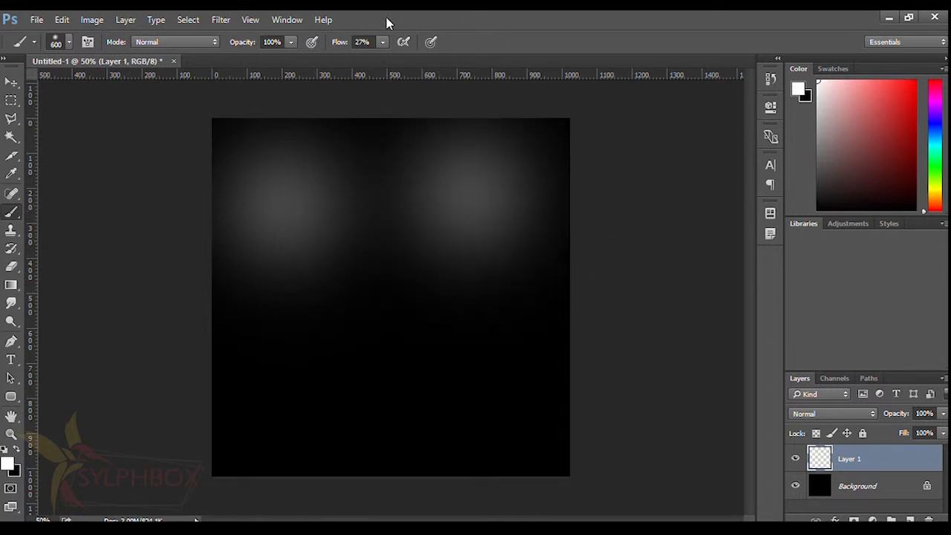
click(374, 321)
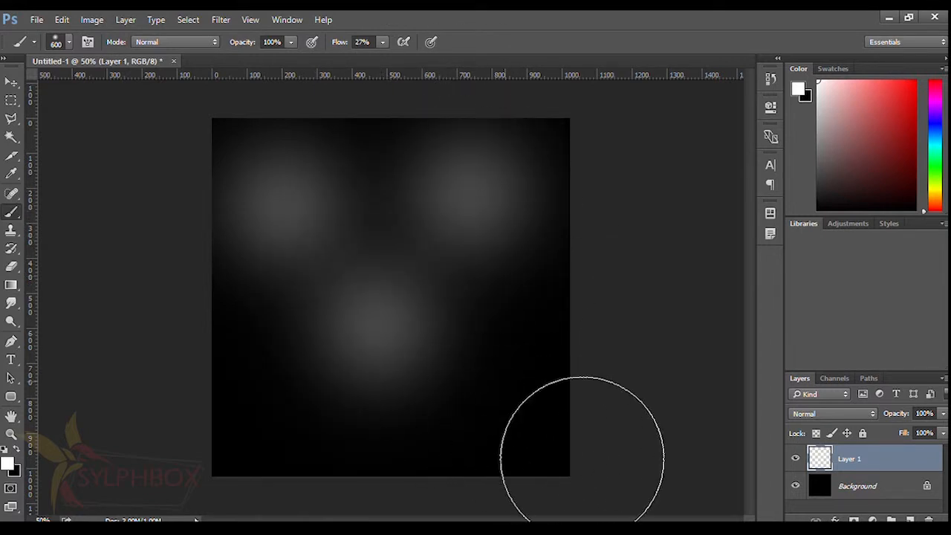
click(517, 389)
click(302, 415)
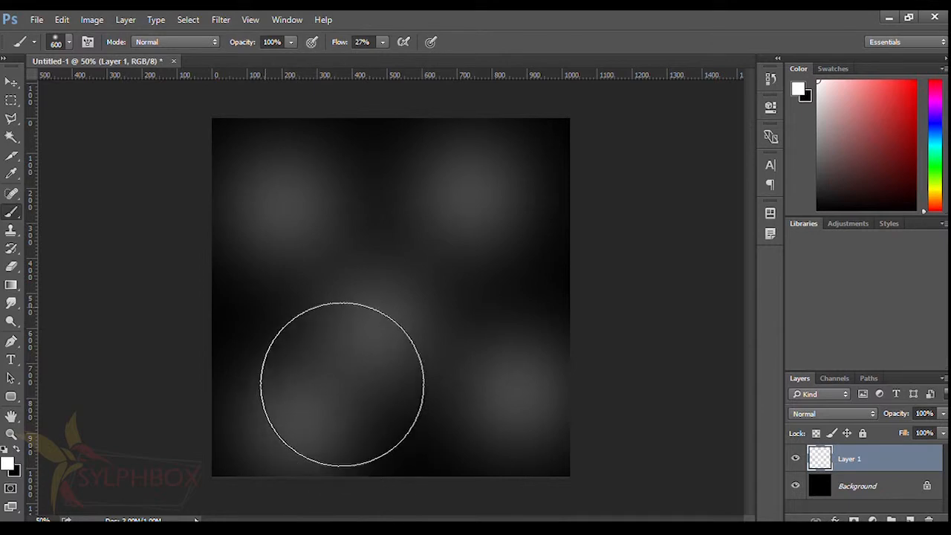
Step: Reduce the brush to 400 px and add four soft white spots between the larger ones
key(bracketleft)
key(bracketleft)
click(293, 334)
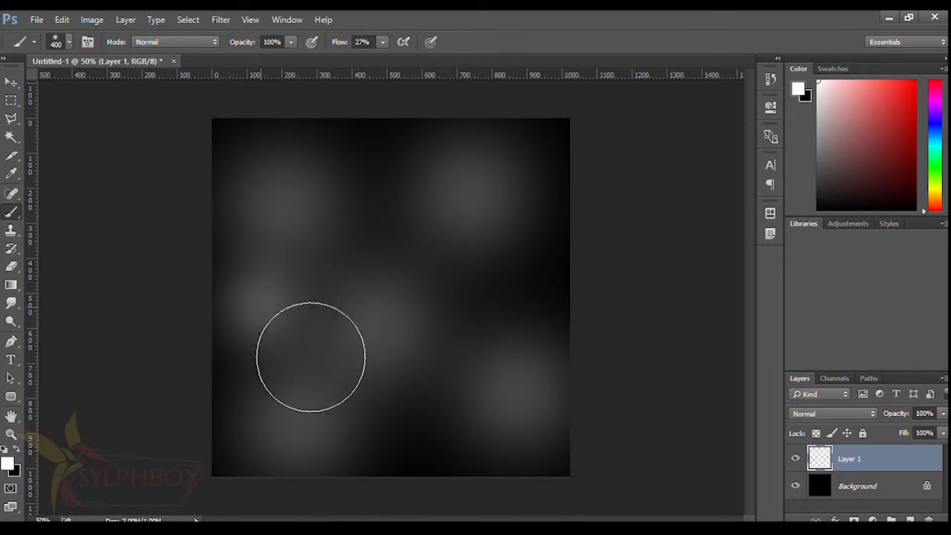
click(516, 330)
click(535, 158)
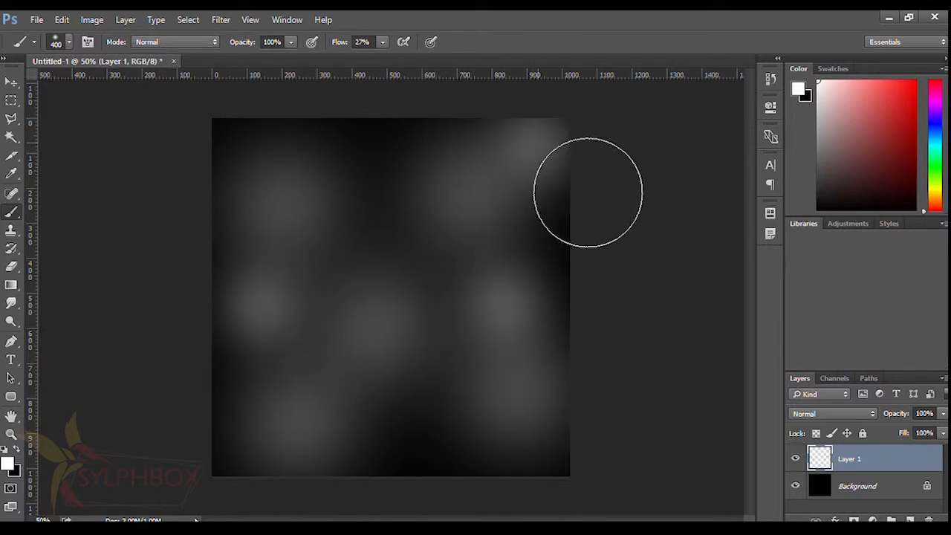
click(388, 154)
Step: Reduce the brush to 200 px and scatter small white spots over the centre, corners and edges of the canvas
key(bracketleft)
key(bracketleft)
click(381, 240)
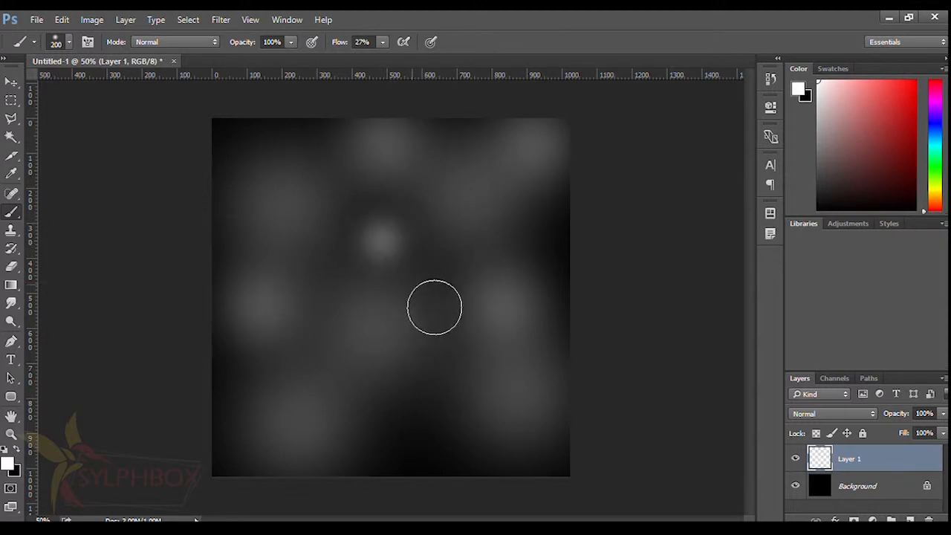
click(420, 288)
click(406, 443)
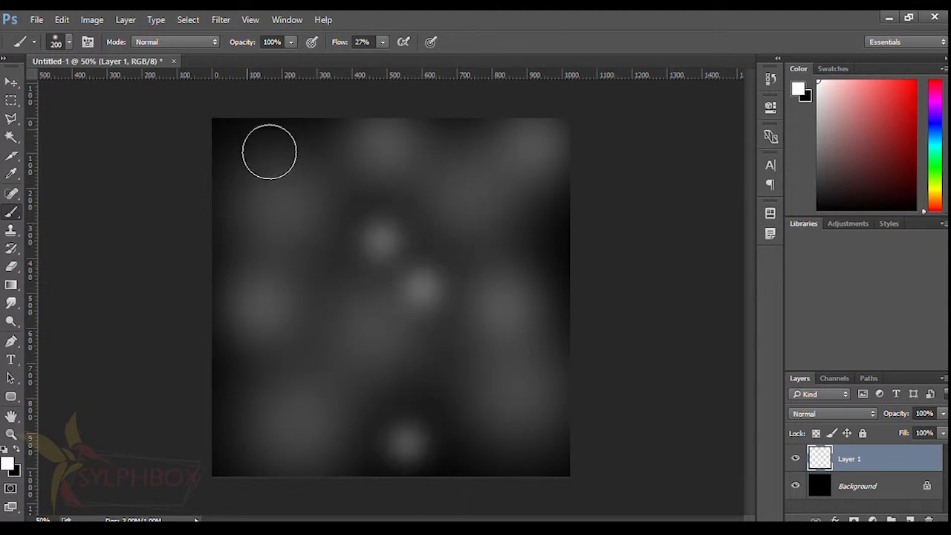
click(227, 131)
click(233, 464)
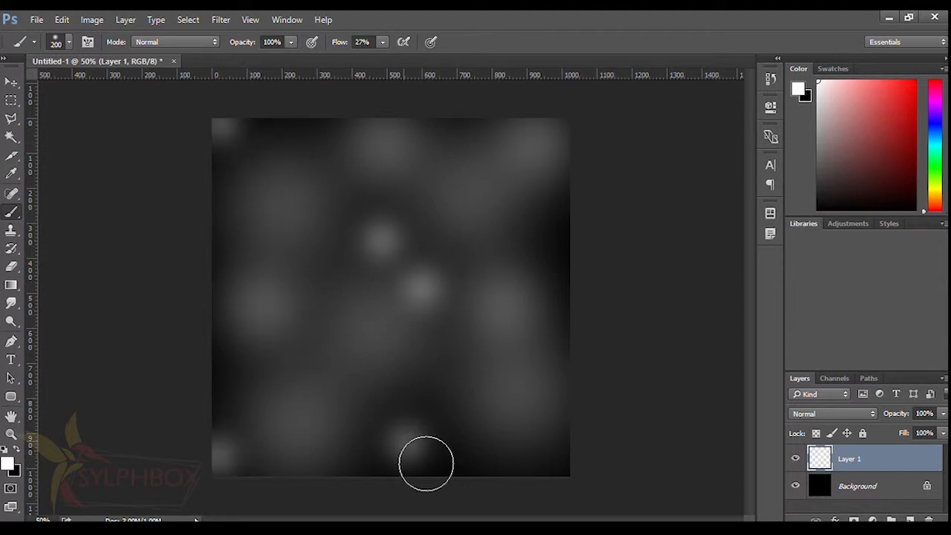
click(571, 469)
click(574, 247)
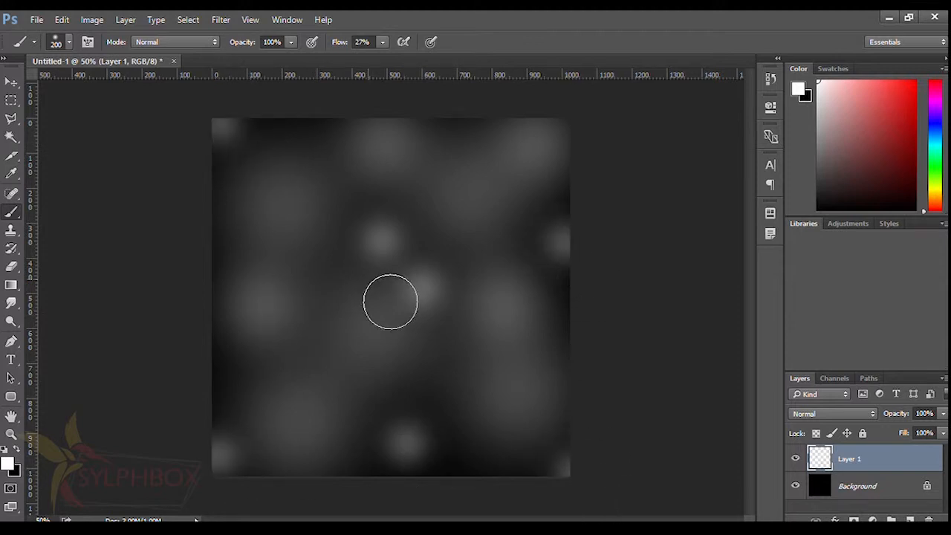
click(243, 277)
click(286, 145)
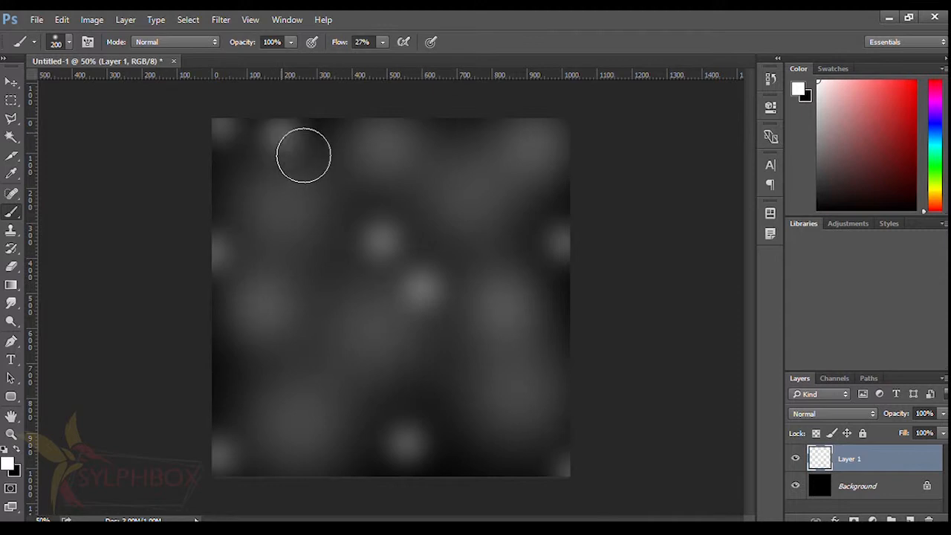
click(597, 221)
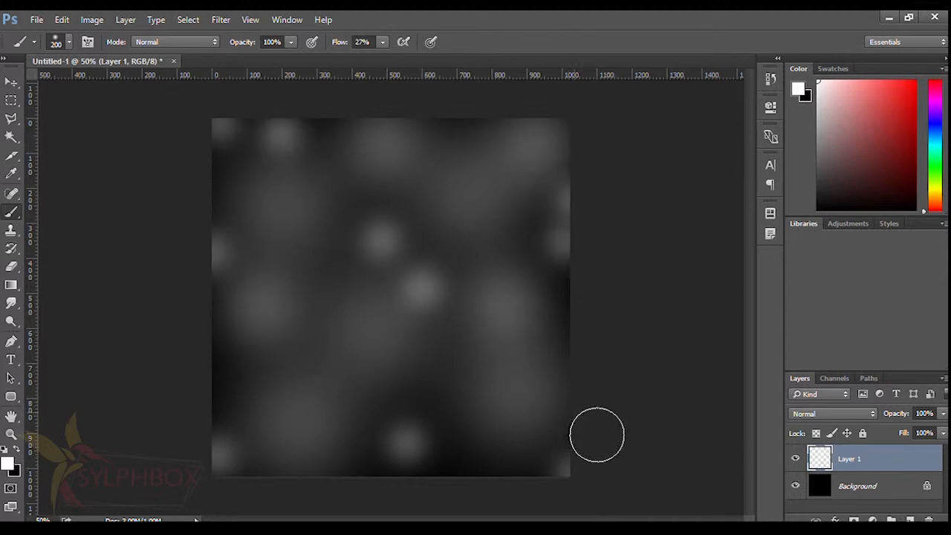
click(513, 490)
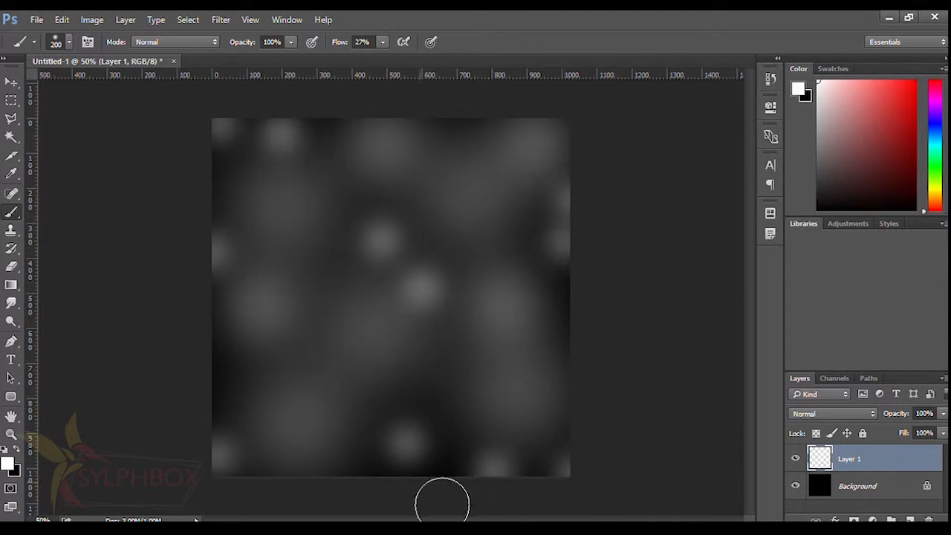
click(369, 485)
click(312, 227)
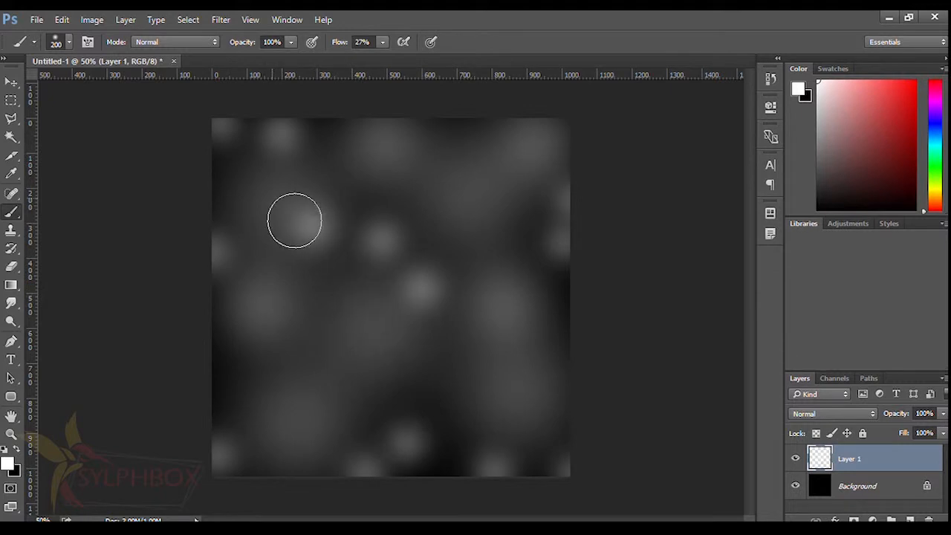
click(241, 178)
Step: Enlarge the brush to 400 px and brighten random areas of the canvas with more soft white spots
key(bracketright)
key(bracketright)
key(bracketright)
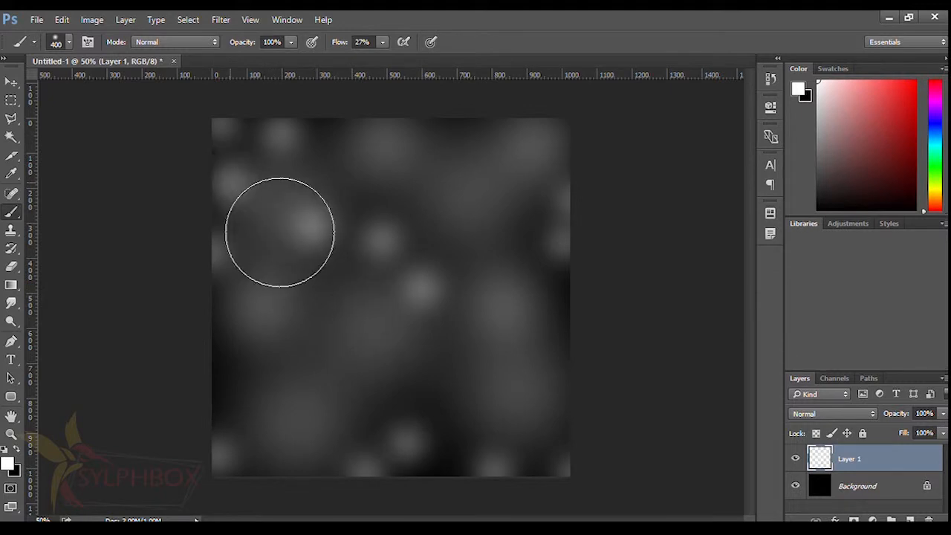
click(505, 231)
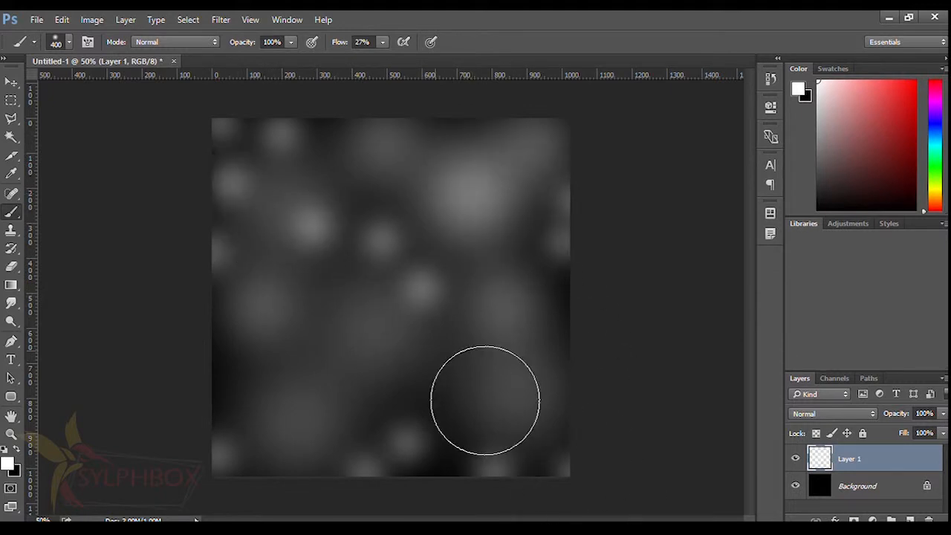
click(464, 397)
click(312, 405)
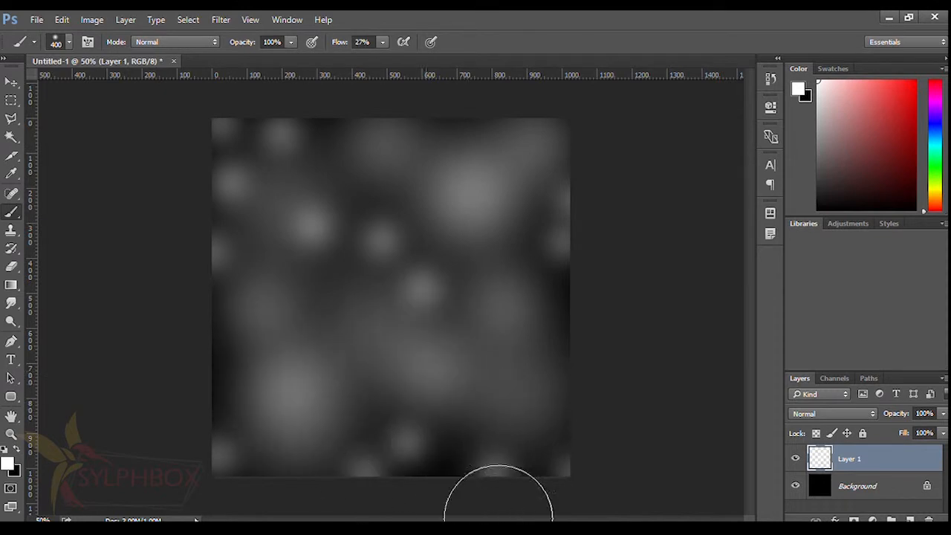
click(533, 359)
click(417, 183)
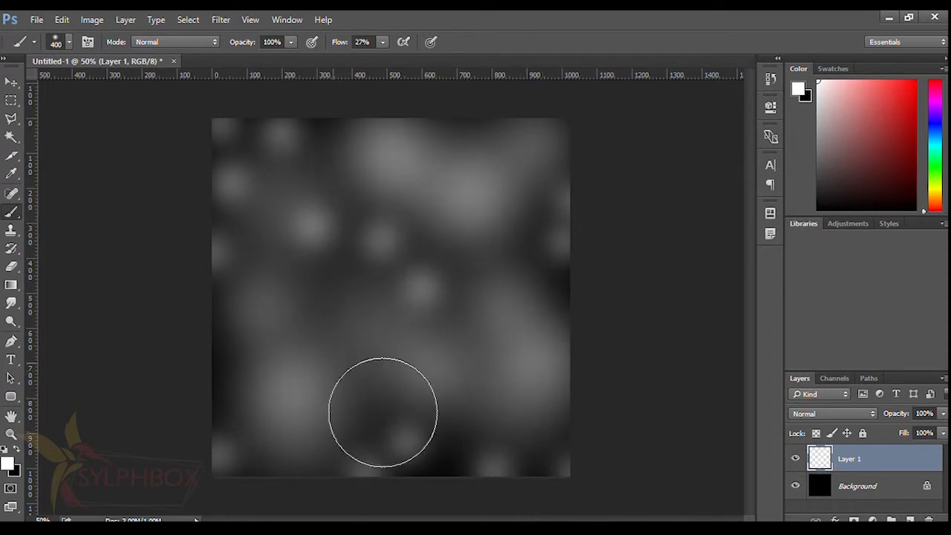
click(364, 298)
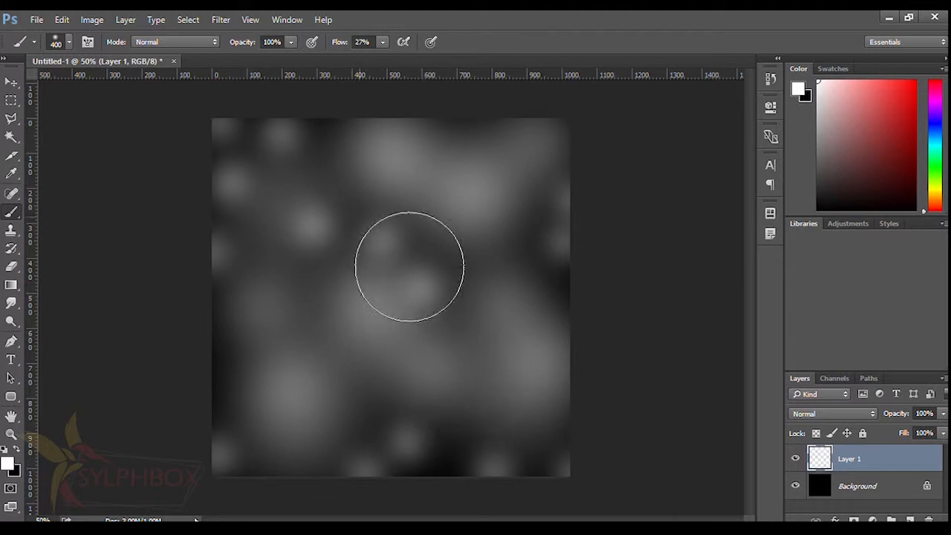
click(321, 175)
click(290, 398)
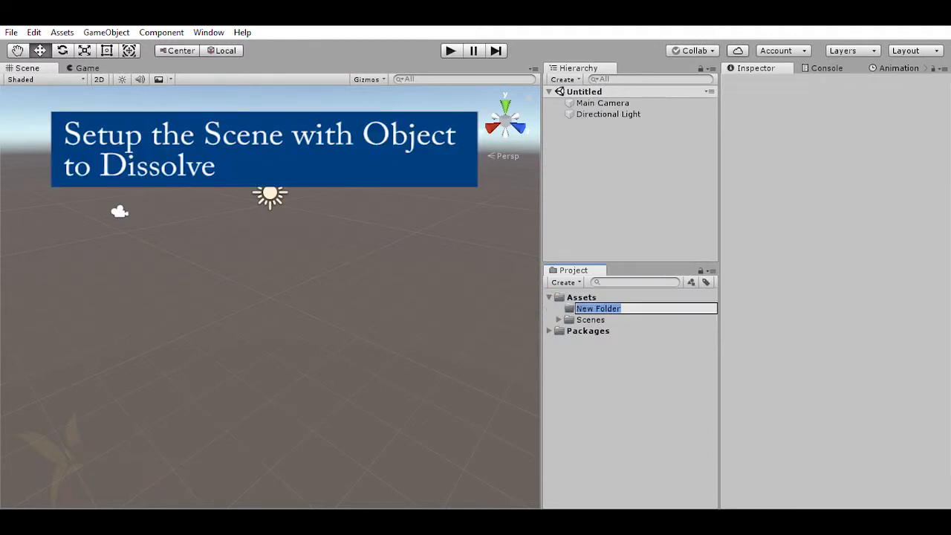
Step: In Unity, name the new folder in Assets Models, and bring the plane model and plane_texture into it
text(Models)
key(Return)
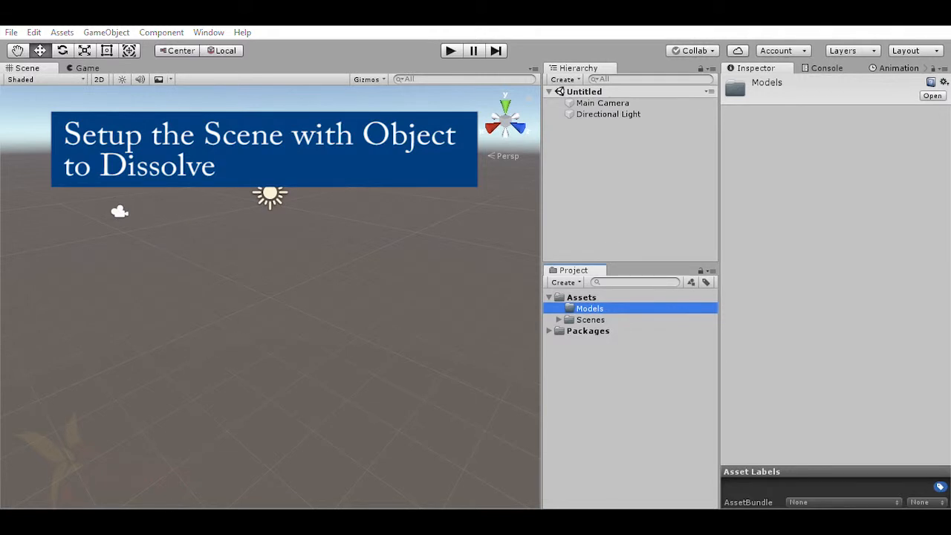
drag(588, 309, 603, 307)
click(559, 309)
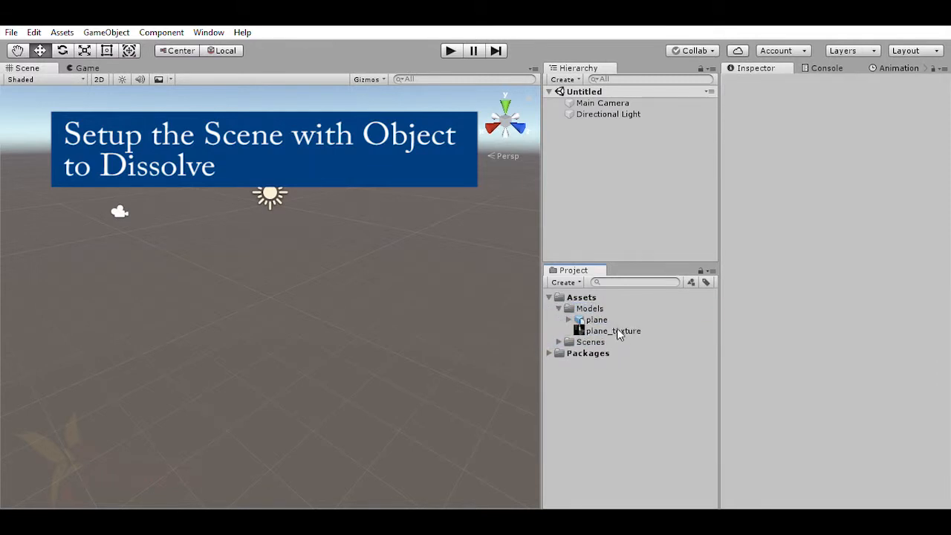
Step: Place the plane model from the Models folder into the scene as a new object
drag(600, 319, 597, 187)
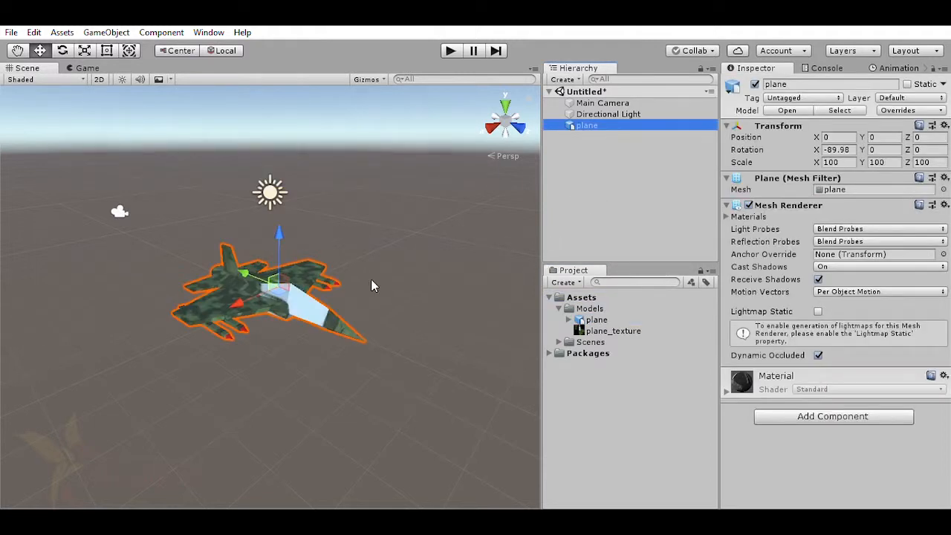
scroll(277, 289, up, 3)
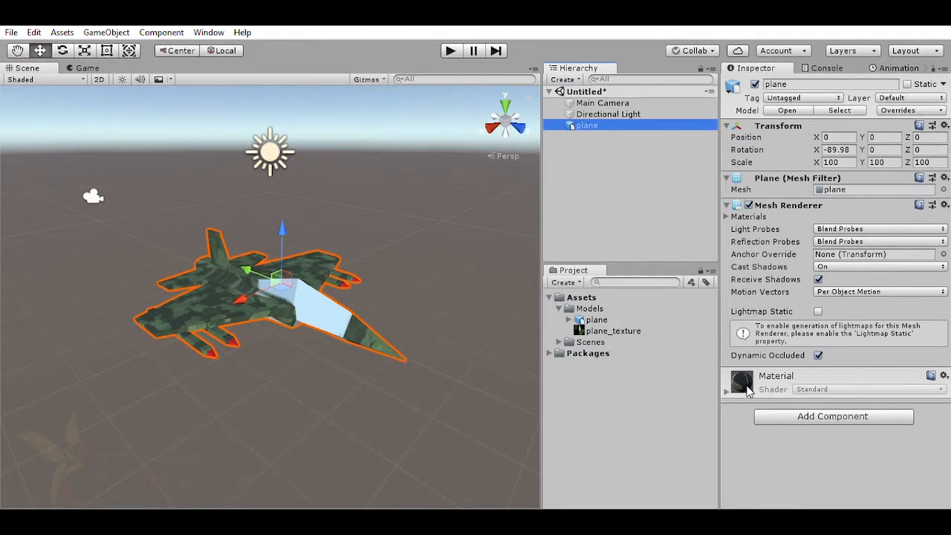
Step: Collapse the Models folder and add a new folder named Materials inside Assets
click(558, 308)
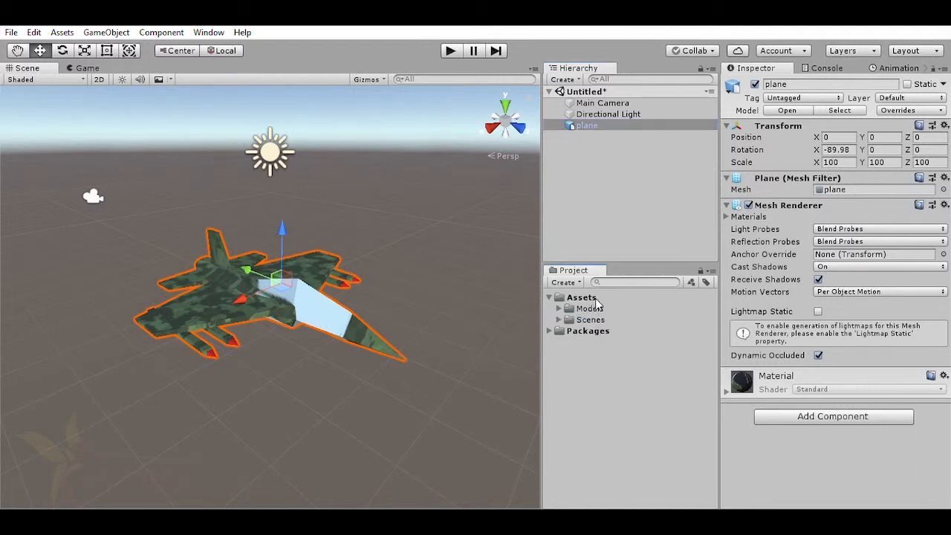
click(583, 296)
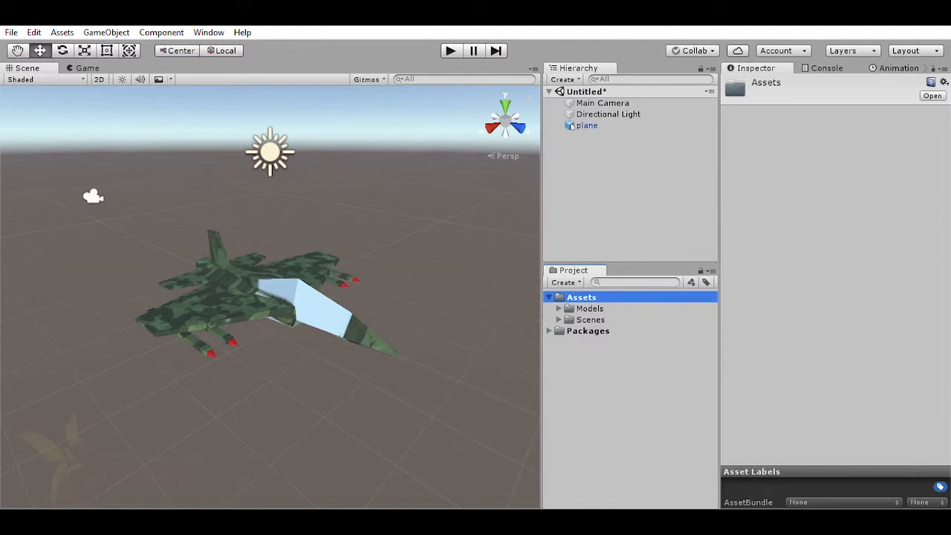
text(Materi)
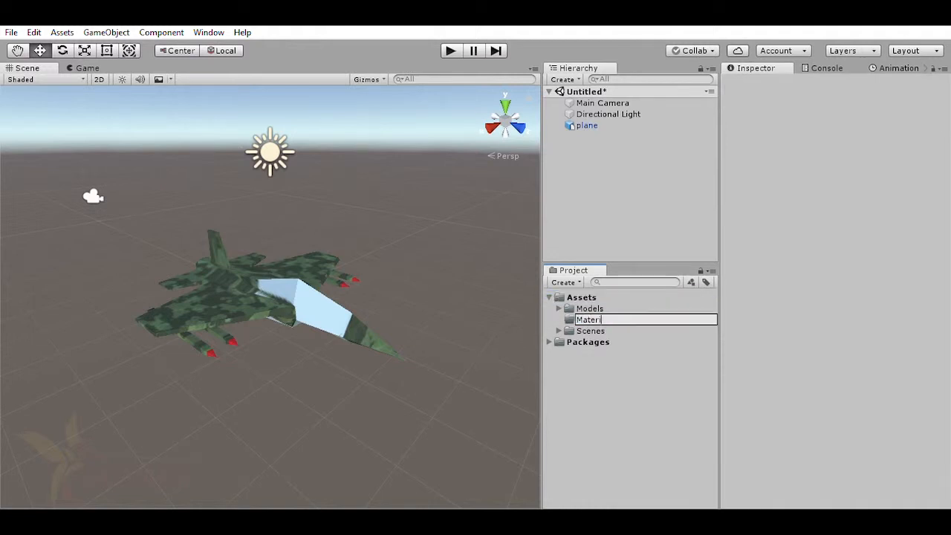
text(als)
key(Return)
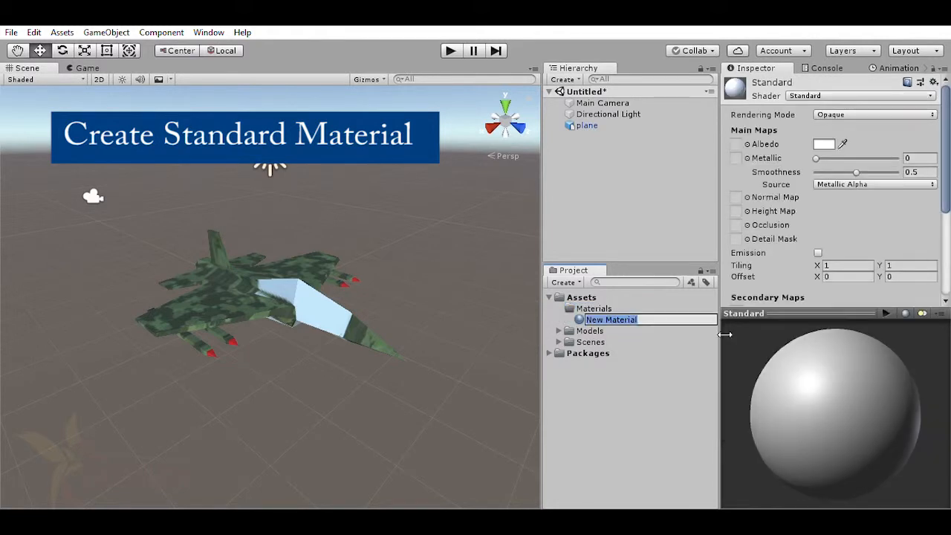
Step: Create a material named PlanStandard in the Materials folder and turn off its Specular Highlights and Reflections
text(PlanStandard)
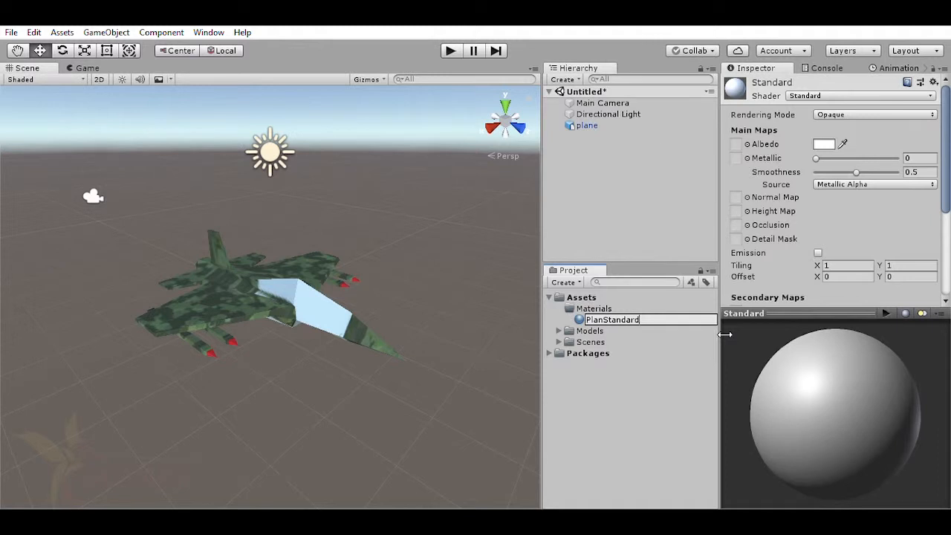
key(Return)
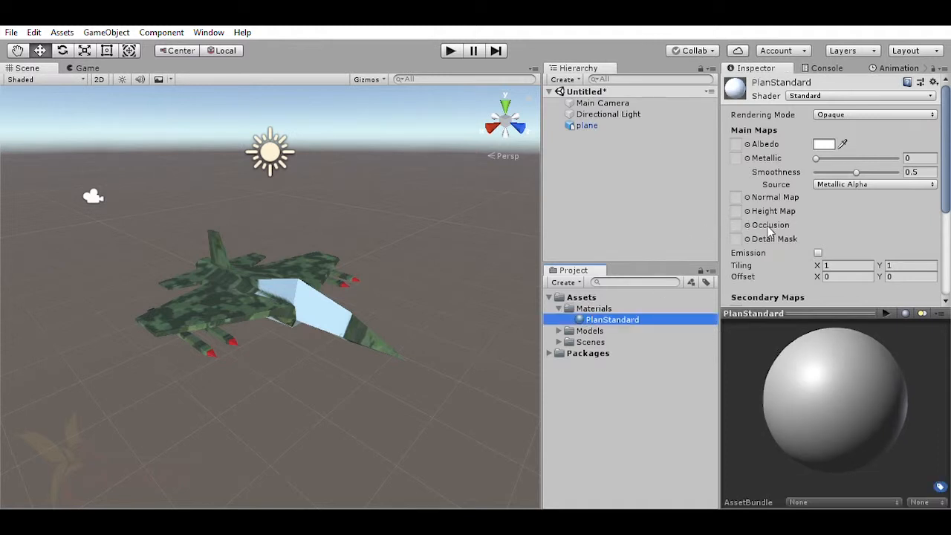
drag(947, 159, 949, 188)
drag(817, 307, 818, 378)
drag(943, 260, 943, 254)
click(818, 342)
click(818, 354)
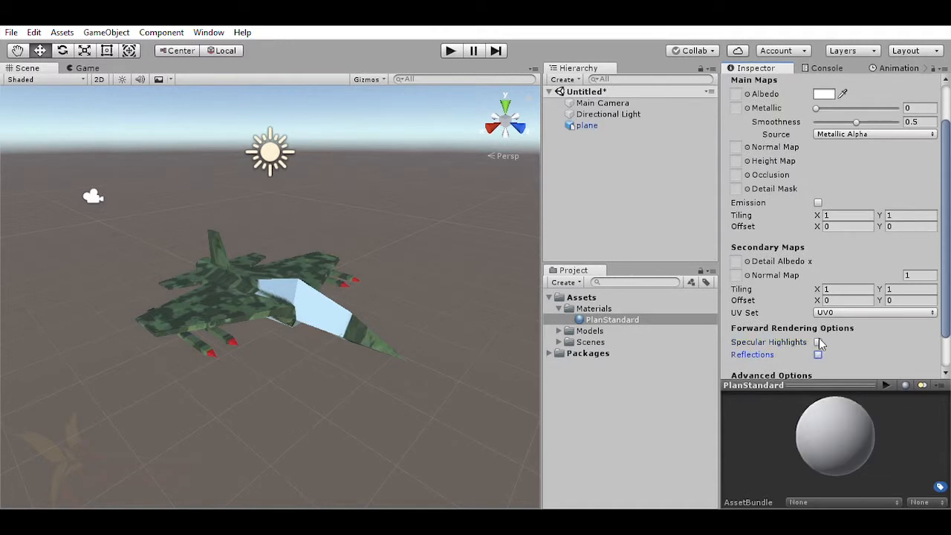
scroll(948, 283, up, 3)
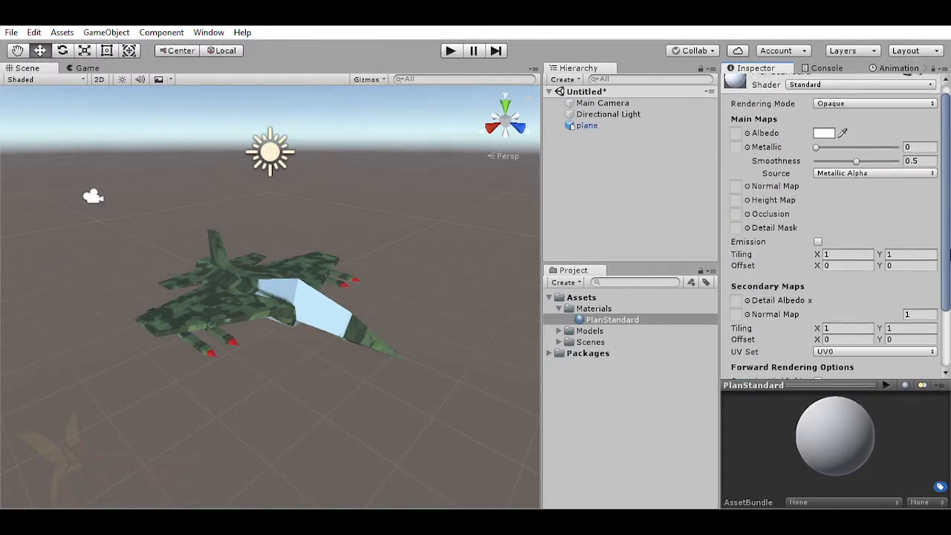
Step: Apply the PlanStandard material to the plane in the scene and assign plane_texture to its secondary Detail Albedo map
click(560, 330)
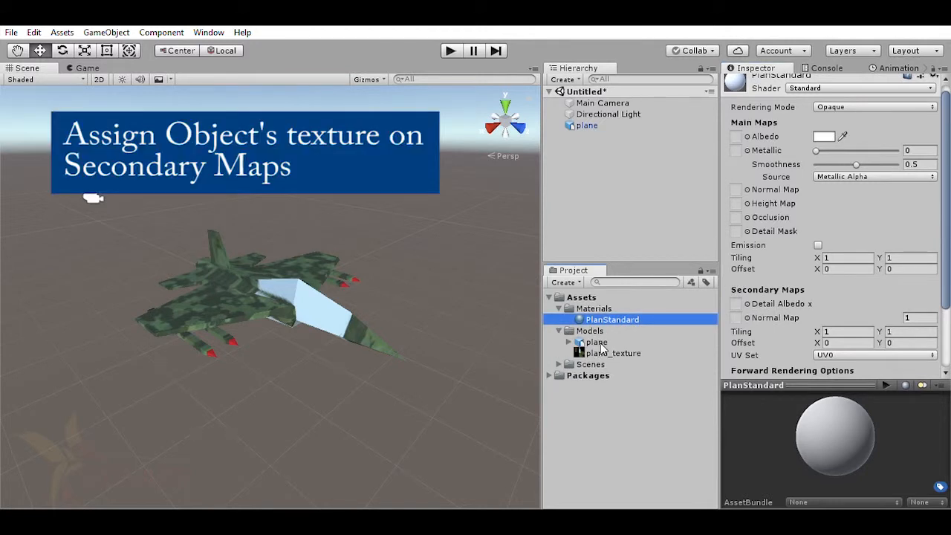
drag(604, 352, 746, 296)
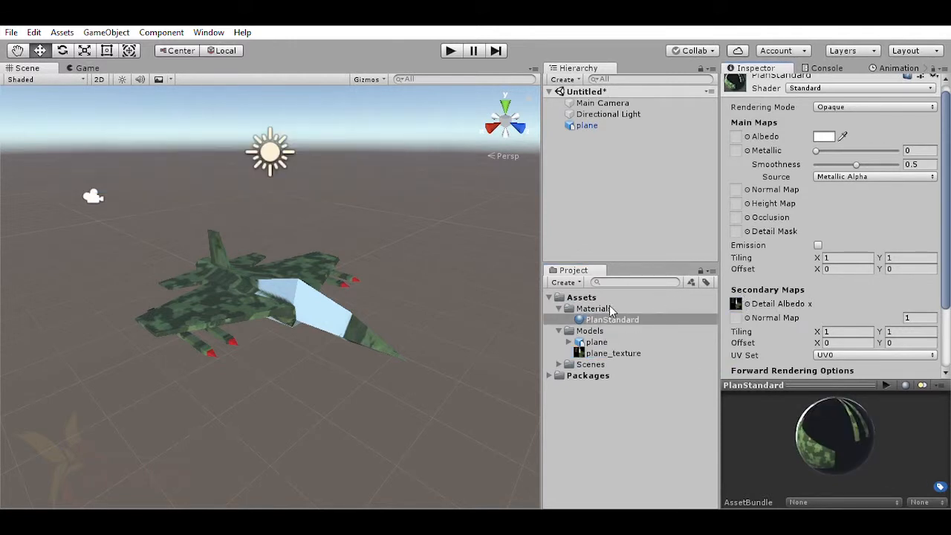
key(ctrl+z)
drag(612, 319, 285, 284)
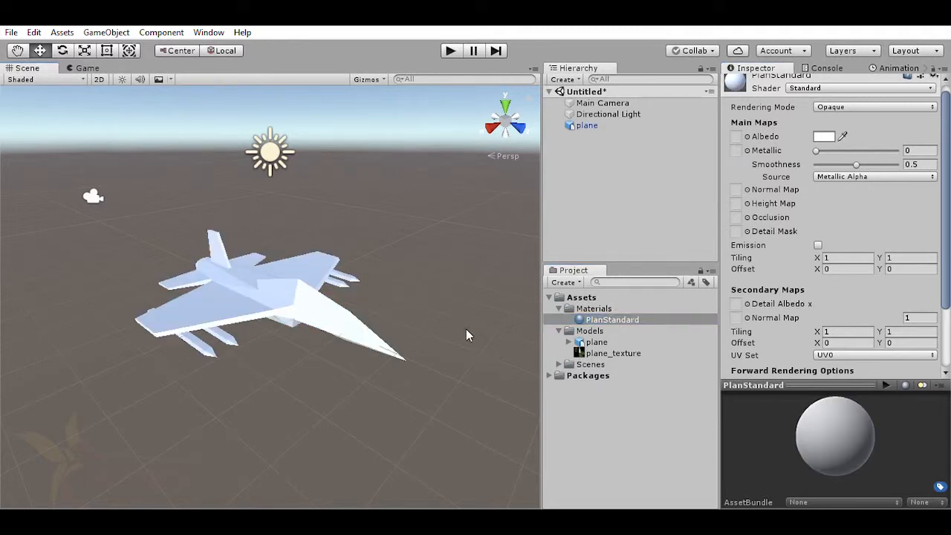
drag(603, 350, 740, 296)
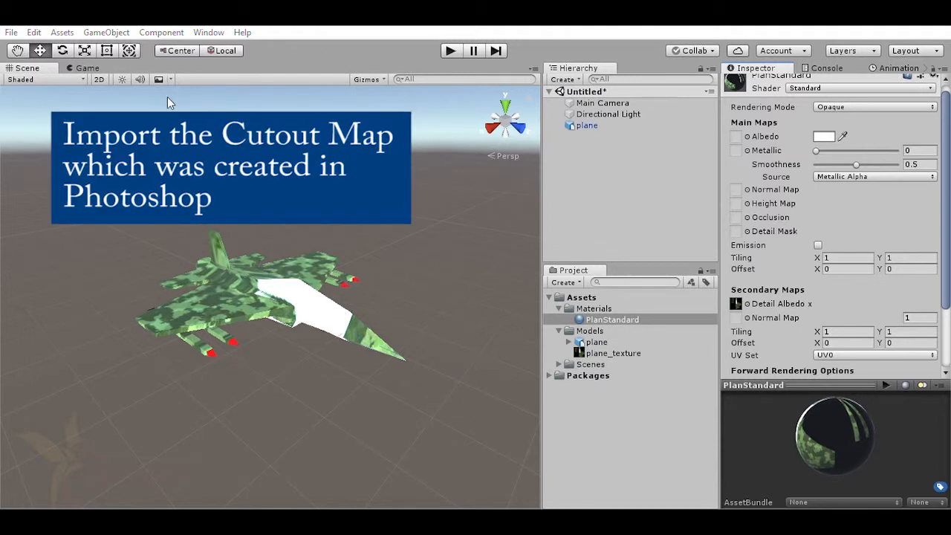
Step: Import the cut-layout image into the Materials folder and assign it as the Albedo map of PlanStandard
drag(586, 407, 599, 305)
click(624, 331)
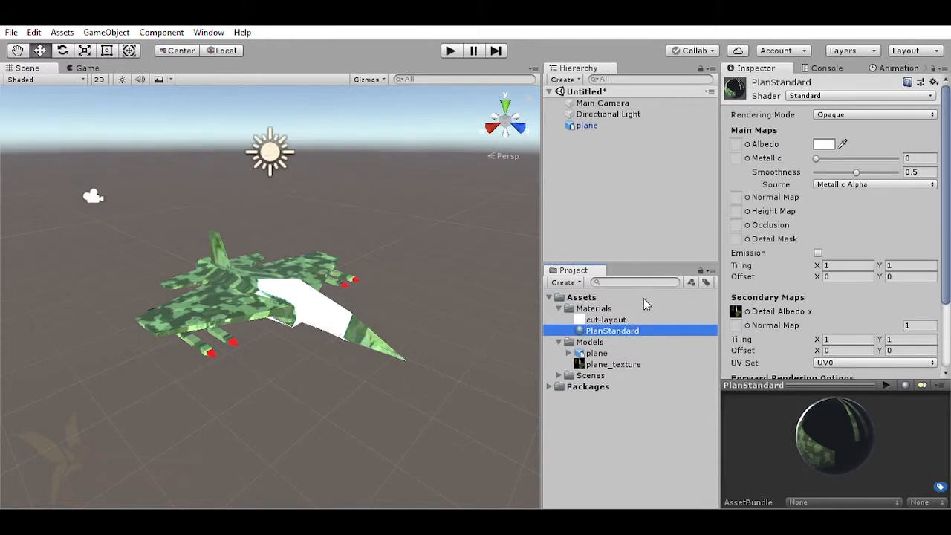
click(736, 144)
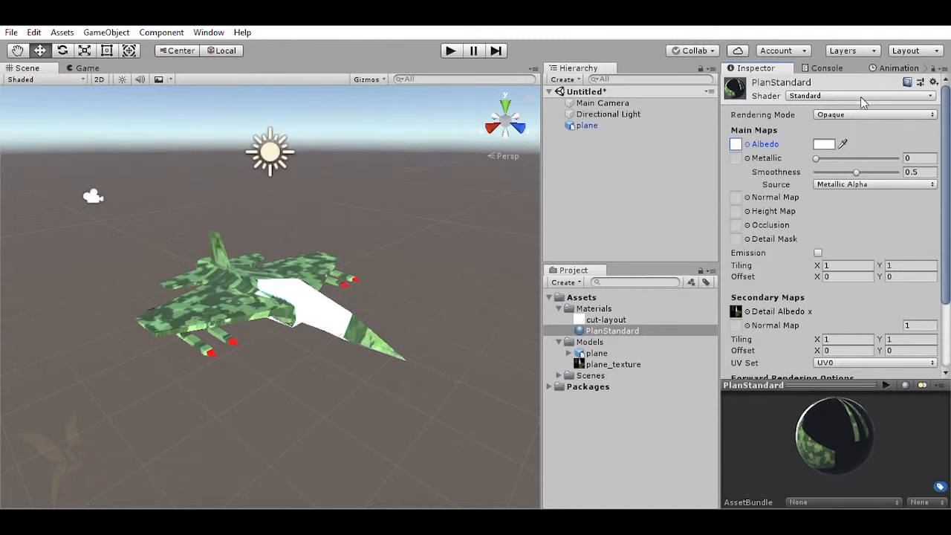
Step: Set PlanStandard's rendering mode to Cutout, with both Alpha Cutoff and Smoothness at 0
click(875, 150)
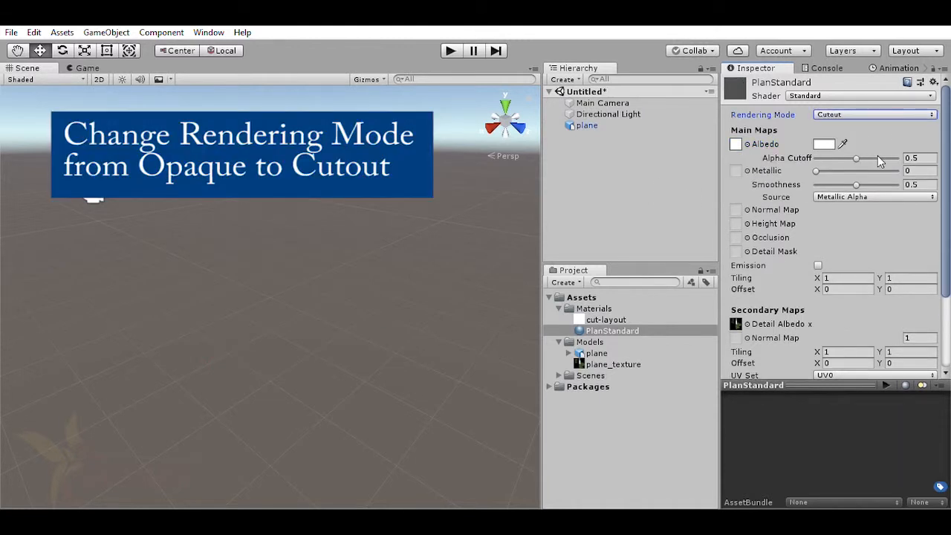
drag(859, 147, 812, 149)
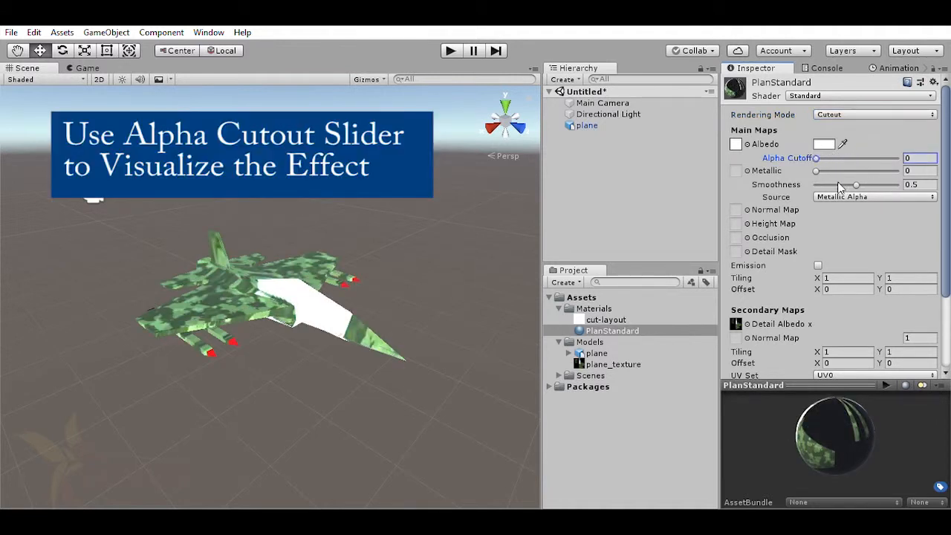
drag(857, 184, 786, 174)
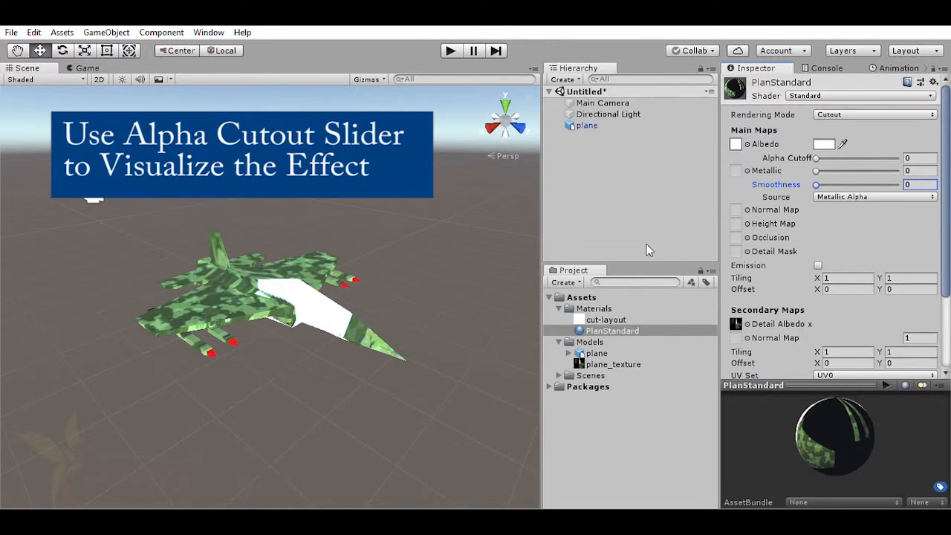
Step: Preview the cut-layout dissolve on the plane in the Scene and Game views by varying Alpha Cutoff, returning it to 0
scroll(290, 283, up, 4)
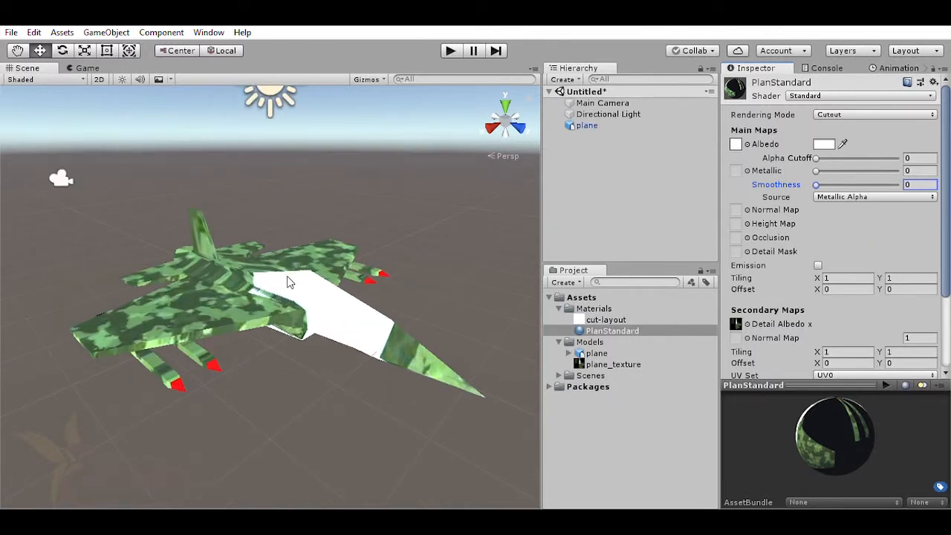
right_drag(401, 245, 469, 292)
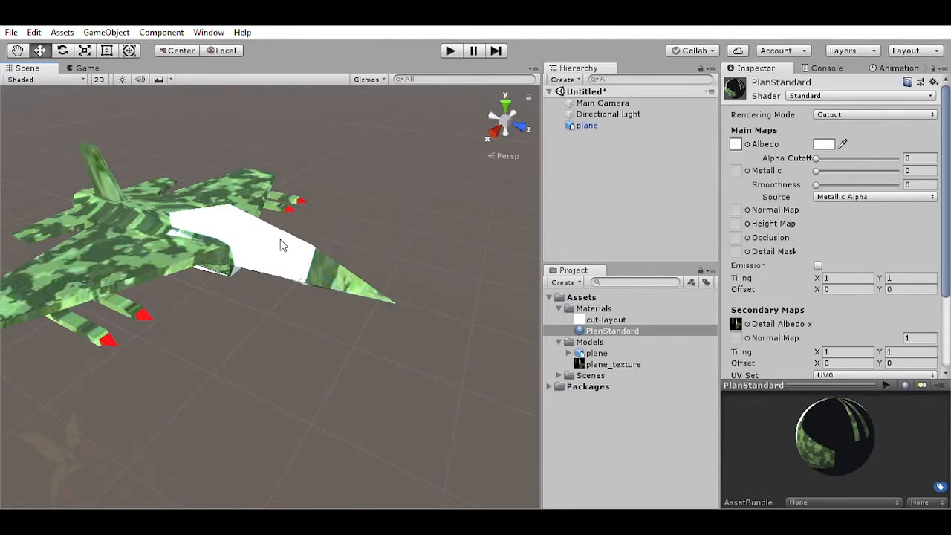
key(Left)
key(Right)
key(Right)
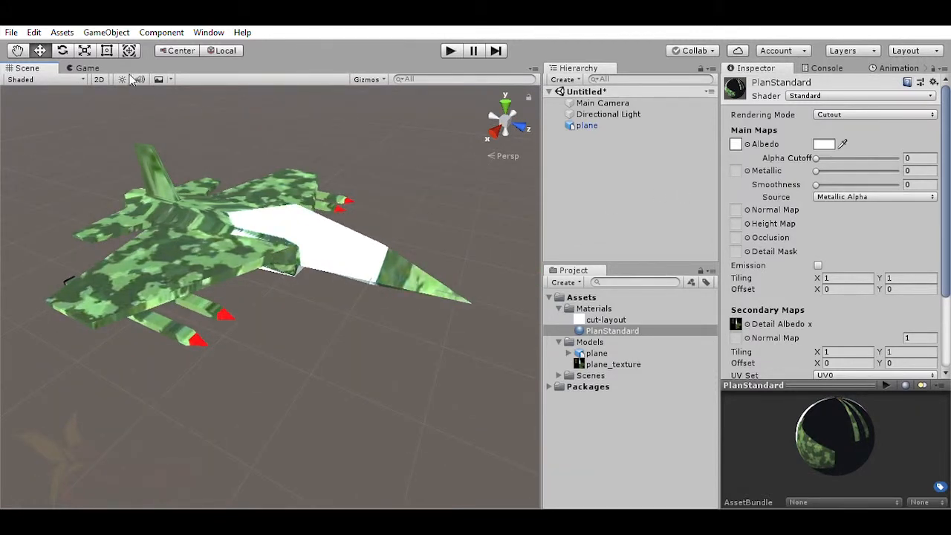
click(88, 66)
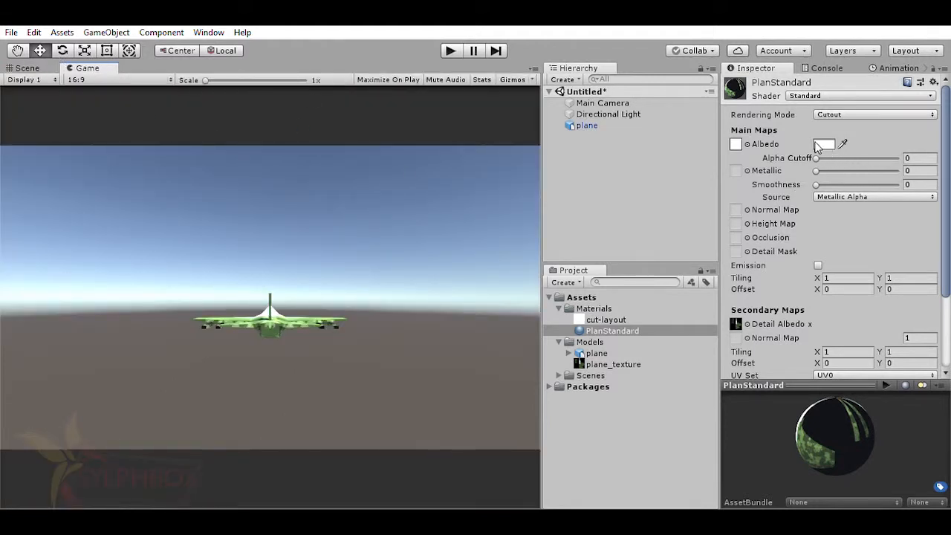
mouse_move(817, 145)
mouse_down()
mouse_move(864, 152)
mouse_move(816, 152)
mouse_up()
click(27, 67)
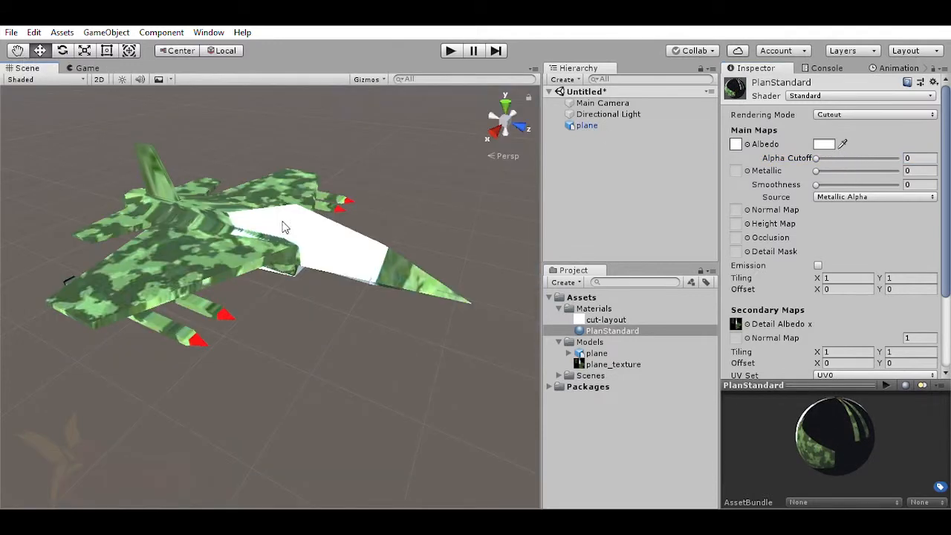
mouse_move(817, 151)
mouse_down()
mouse_move(864, 148)
mouse_move(810, 148)
mouse_up()
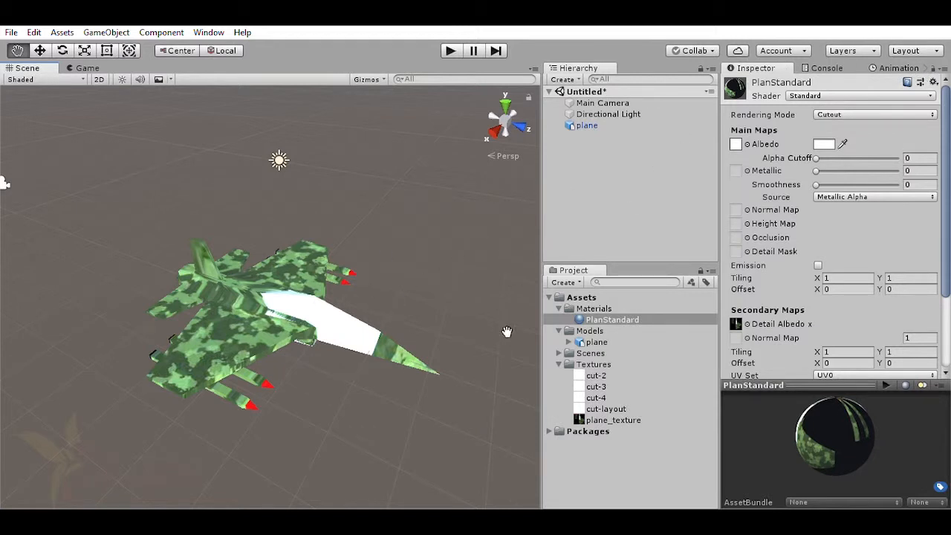
Step: Try a different cut texture from the Textures folder as the Albedo map and preview its dissolve from several angles, ending with Alpha Cutoff at 0
alt+drag(414, 337, 338, 354)
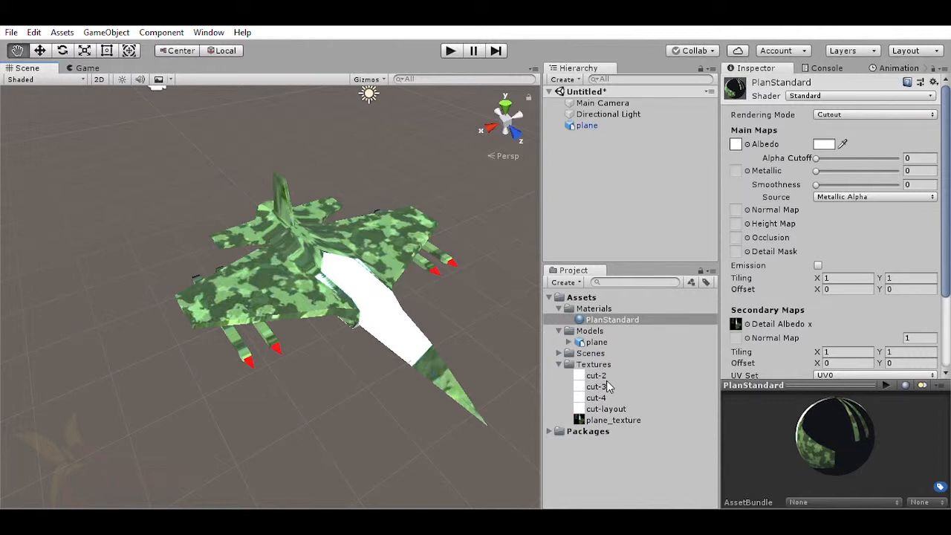
drag(595, 380, 743, 136)
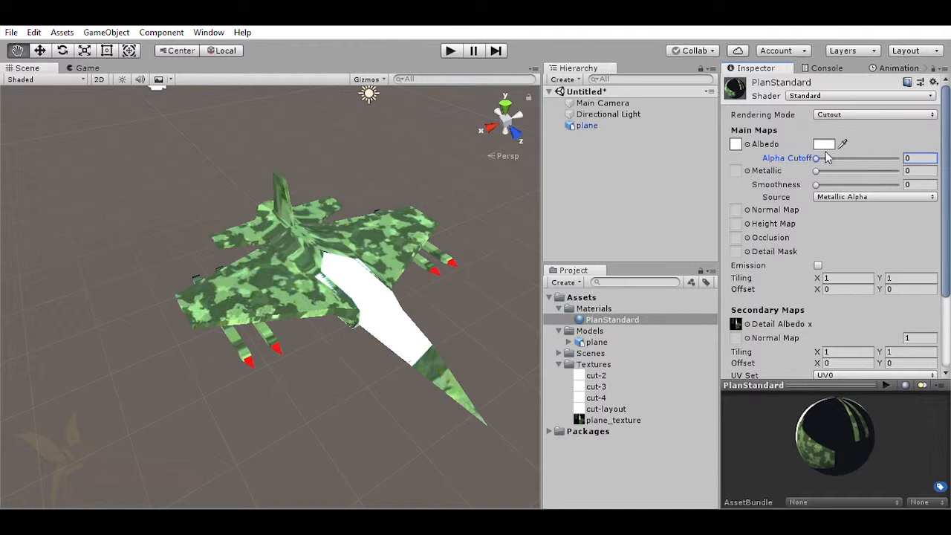
drag(819, 152, 795, 158)
alt+drag(484, 329, 519, 283)
alt+drag(315, 346, 433, 339)
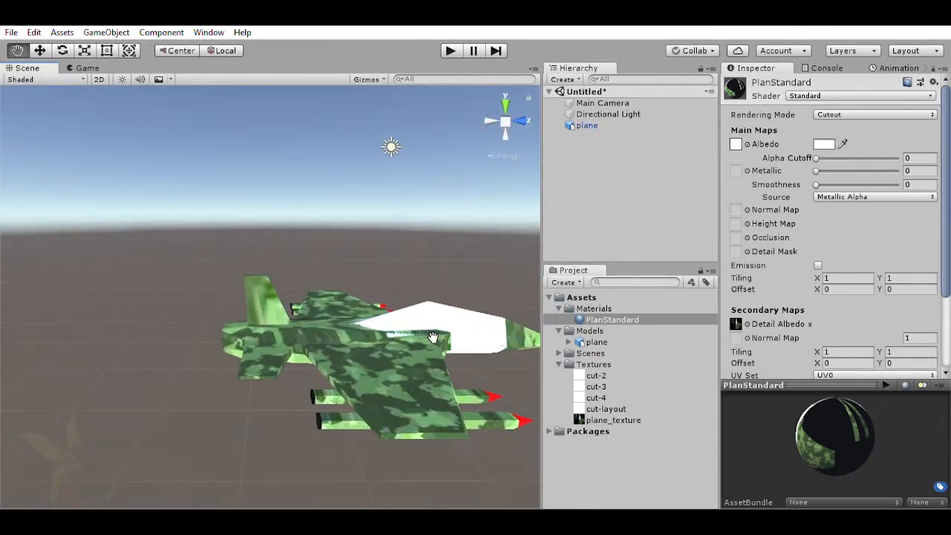
drag(502, 362, 428, 401)
mouse_move(815, 145)
mouse_down()
mouse_move(873, 137)
mouse_move(812, 146)
mouse_up()
right_drag(468, 375, 386, 399)
drag(451, 361, 372, 332)
right_drag(372, 332, 378, 436)
drag(325, 233, 344, 324)
scroll(344, 325, down, 4)
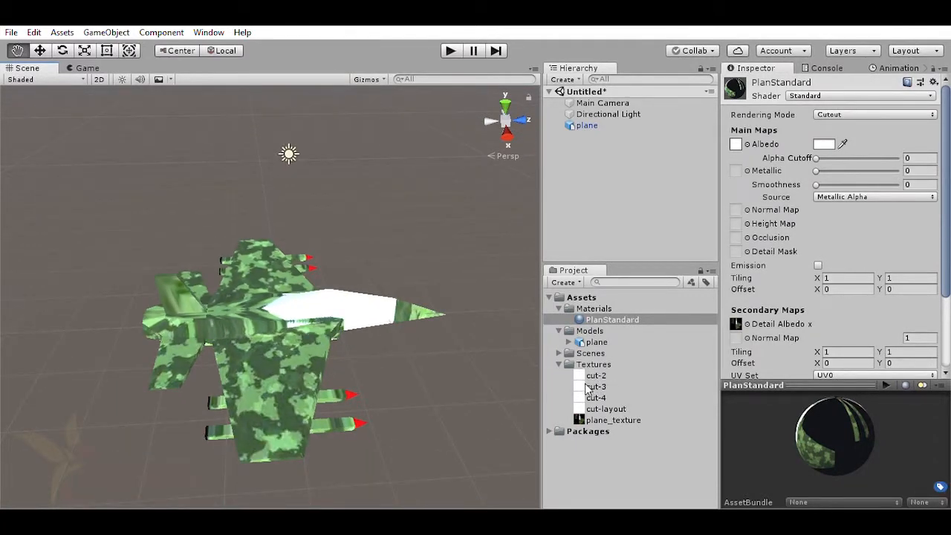
Step: Swap in another cut texture as Albedo, test the dissolve at an Alpha Cutoff of 0.362, and reset the cutoff to 0
drag(583, 371, 739, 140)
right_drag(503, 315, 428, 369)
drag(483, 338, 401, 371)
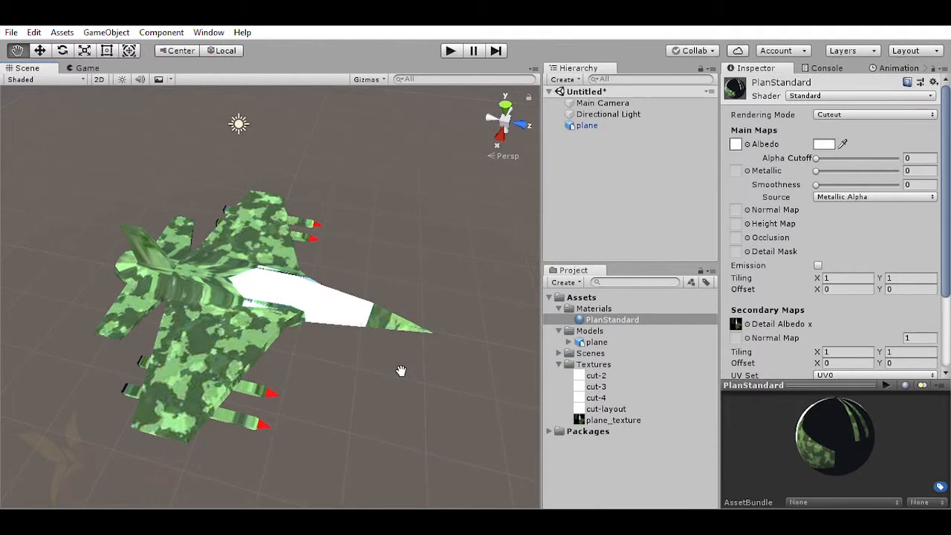
drag(817, 158, 848, 144)
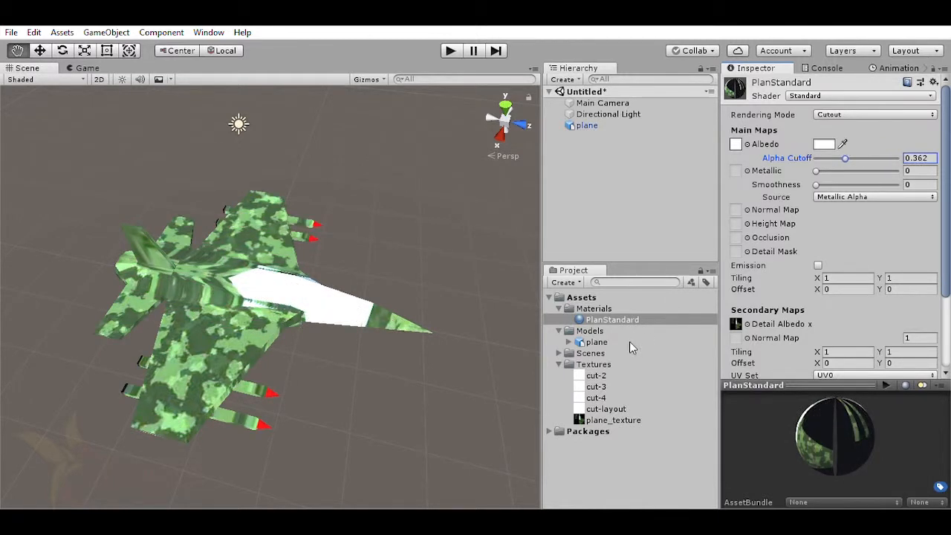
drag(847, 148, 753, 159)
Step: Replace the Albedo map with one more cut texture and inspect the plane's dissolve at Alpha Cutoff 0.448, finishing at 0.051
drag(595, 388, 737, 143)
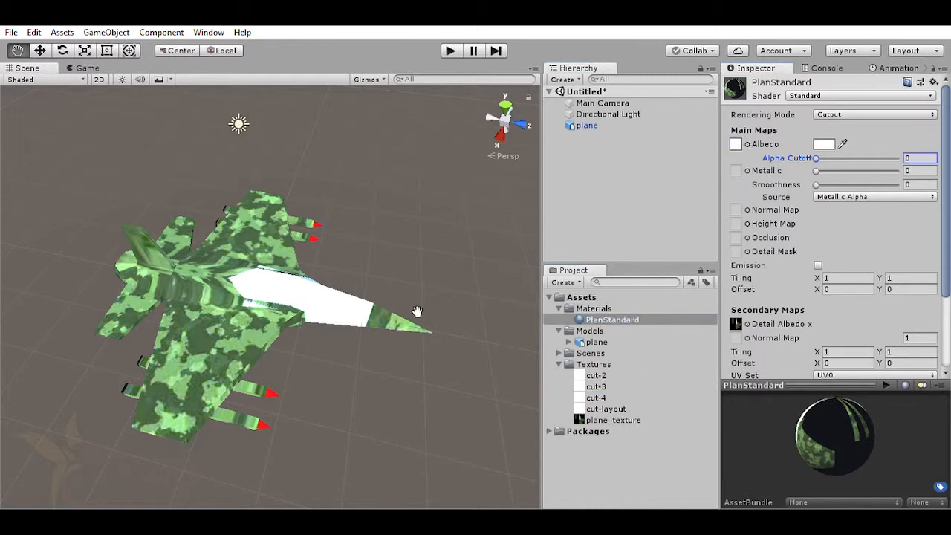
drag(816, 149, 853, 148)
right_drag(464, 358, 528, 318)
drag(288, 453, 398, 389)
drag(403, 316, 338, 318)
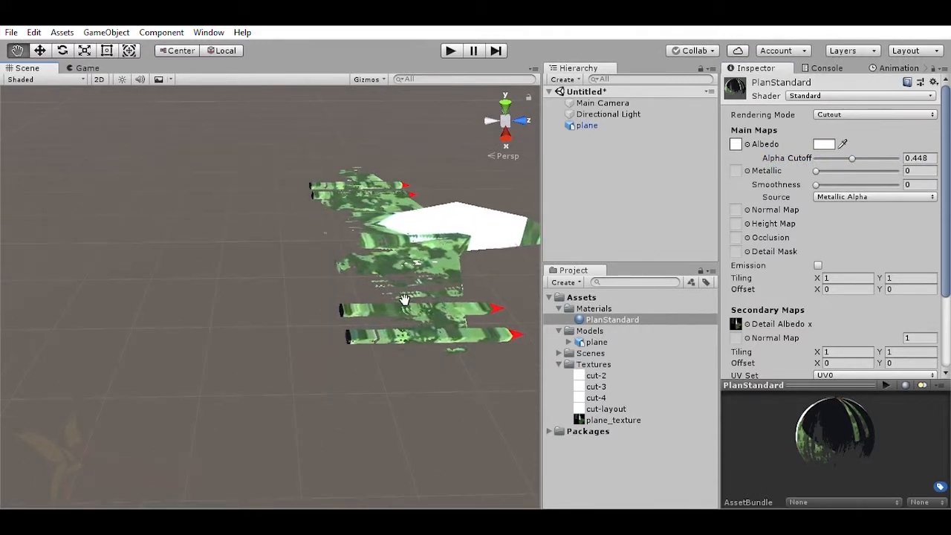
right_drag(339, 318, 382, 271)
drag(371, 321, 400, 296)
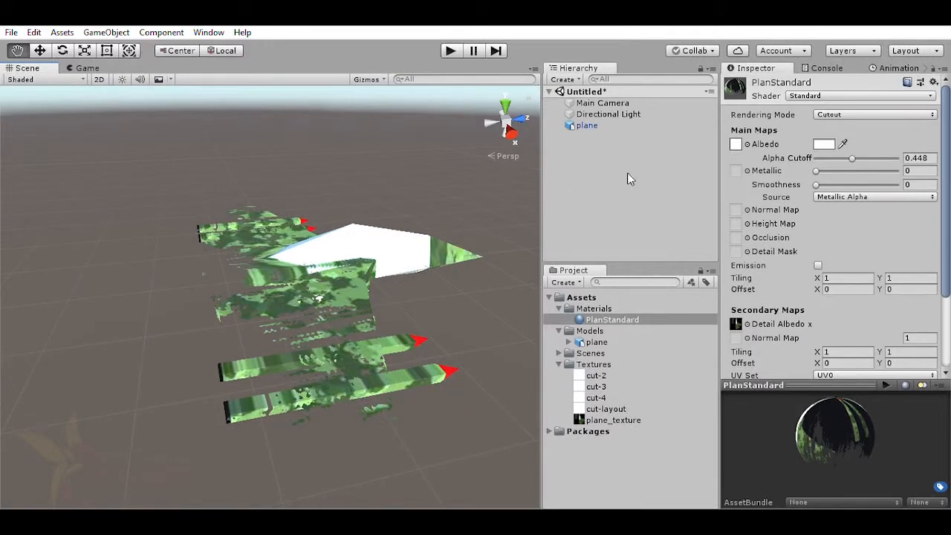
drag(850, 147, 822, 146)
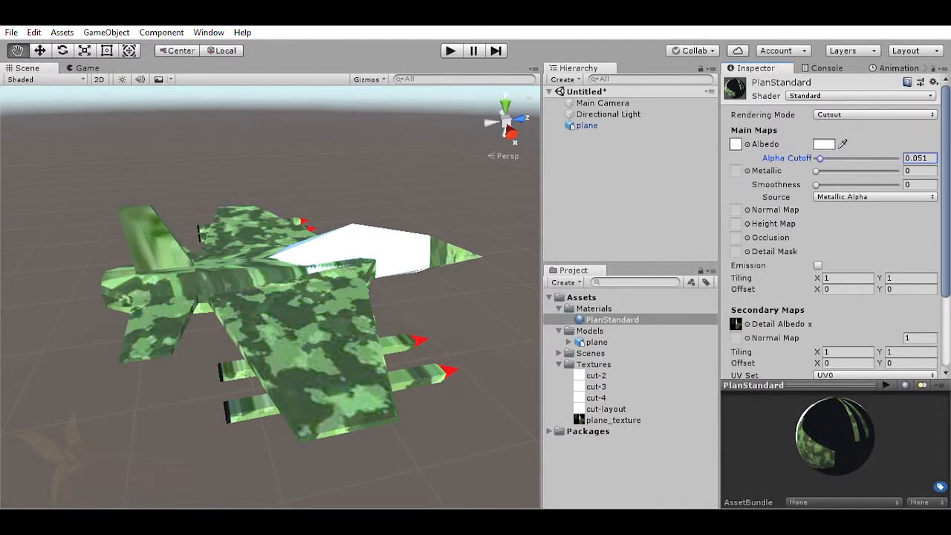